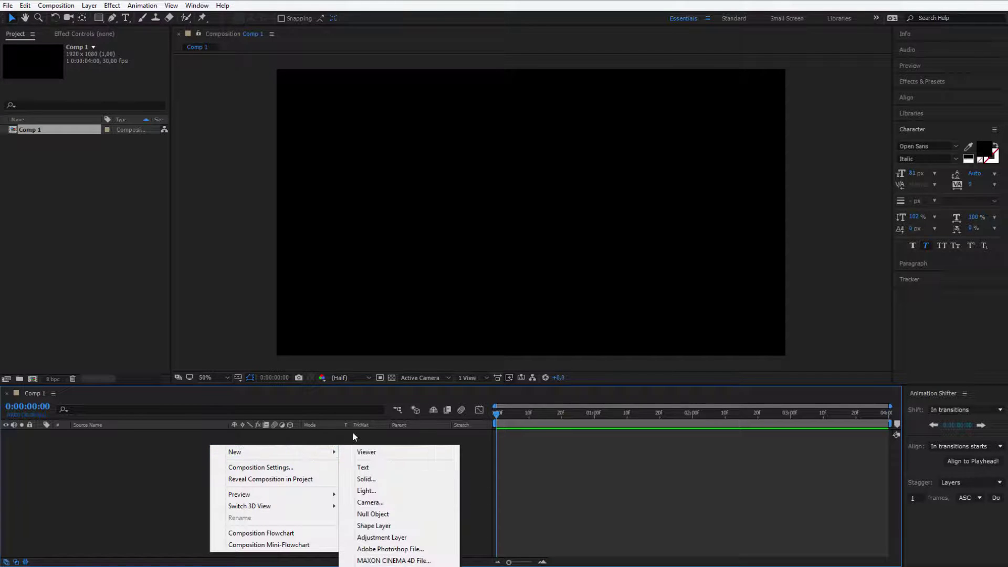
Create a near-black dark gray solid, Dark Gray Solid 1, in Comp 1
left_click(396, 482)
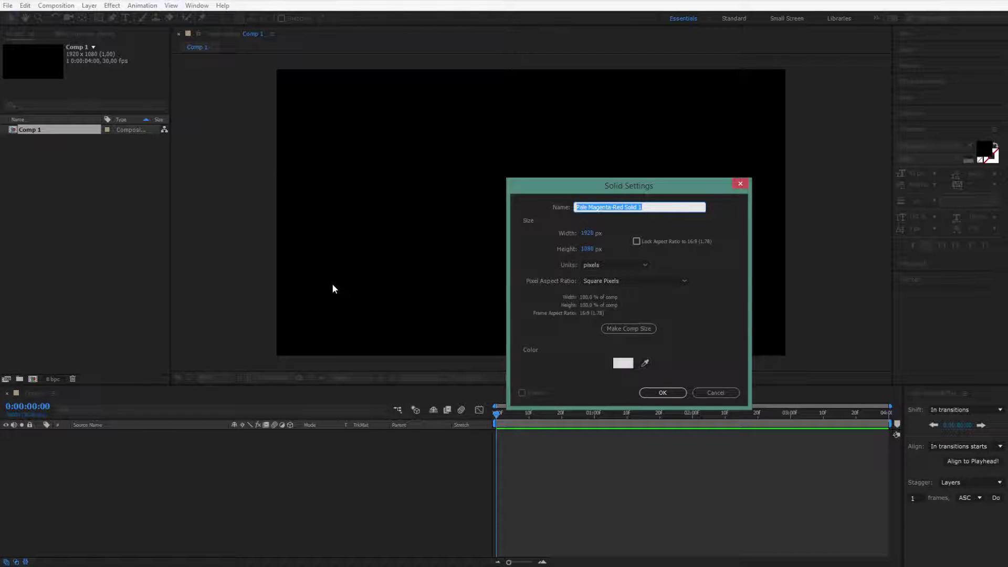
left_click(623, 364)
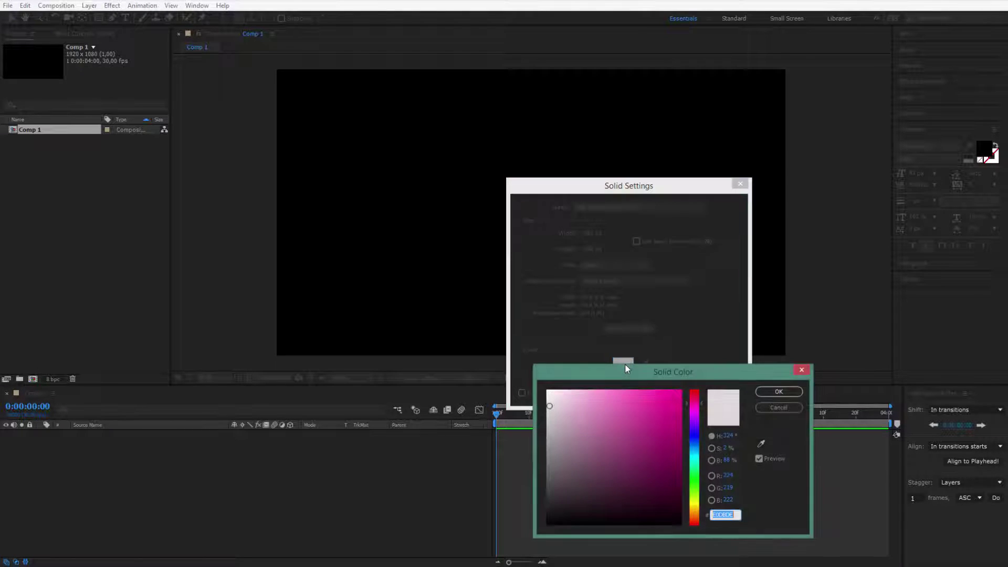
left_click_drag(529, 388, 529, 430)
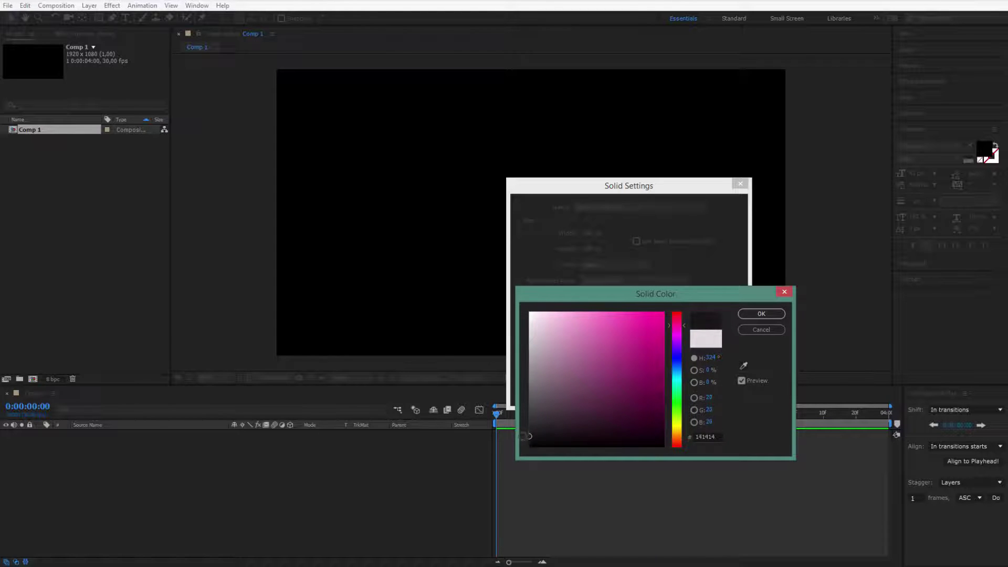
left_click_drag(519, 431, 517, 435)
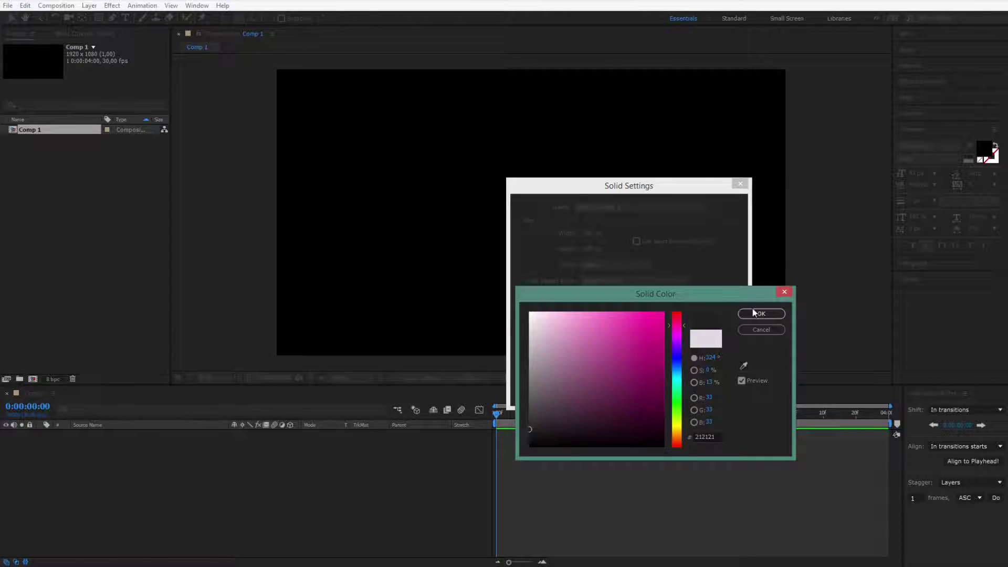
left_click(761, 314)
left_click(663, 393)
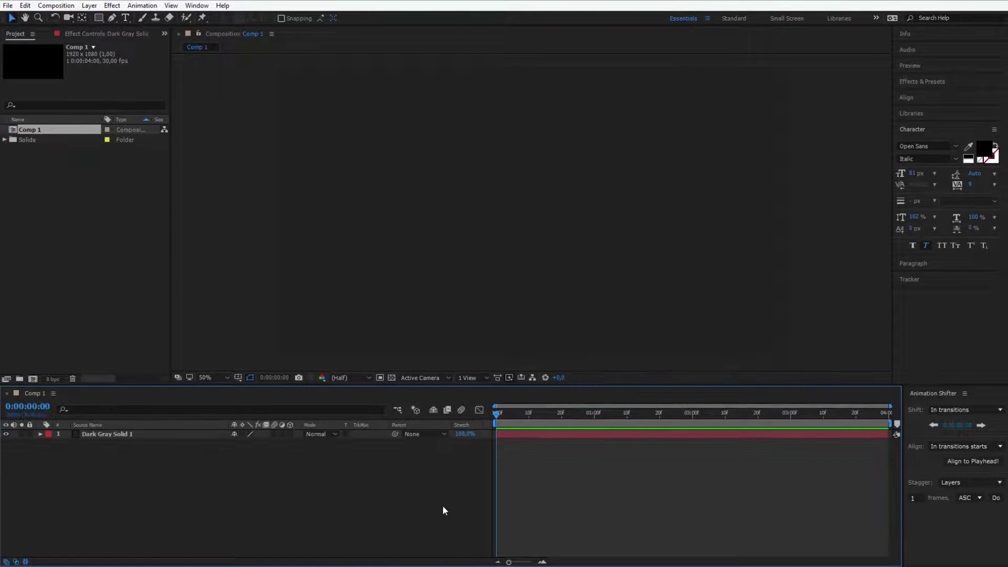
Lock Dark Gray Solid 1 and switch to the Ellipse Tool
left_click(30, 434)
left_click(482, 202)
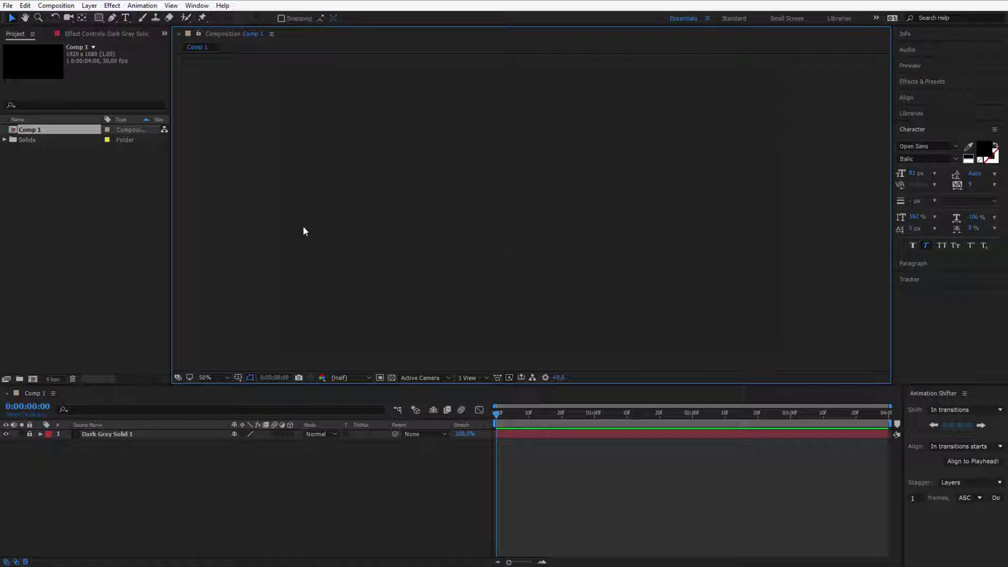
left_click(98, 19)
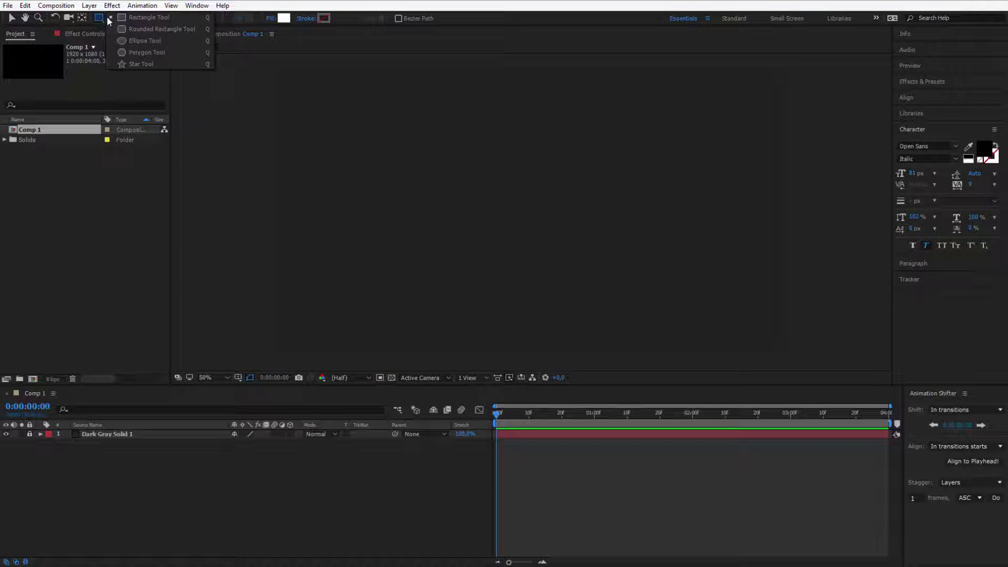
left_click(151, 46)
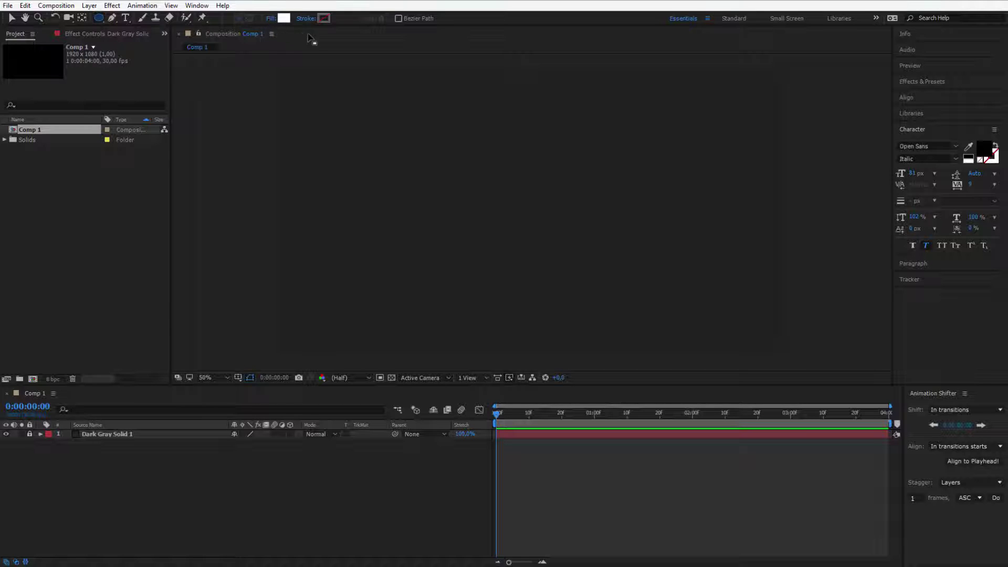
Set the Ellipse Tool's stroke to None and its fill to a muted pinkish red
left_click(308, 22)
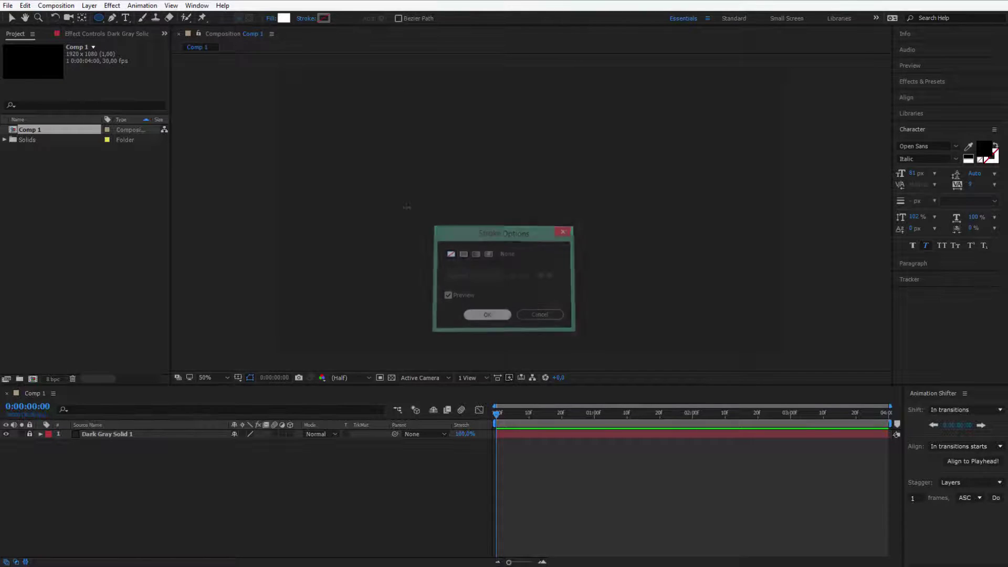
left_click(509, 313)
left_click(285, 19)
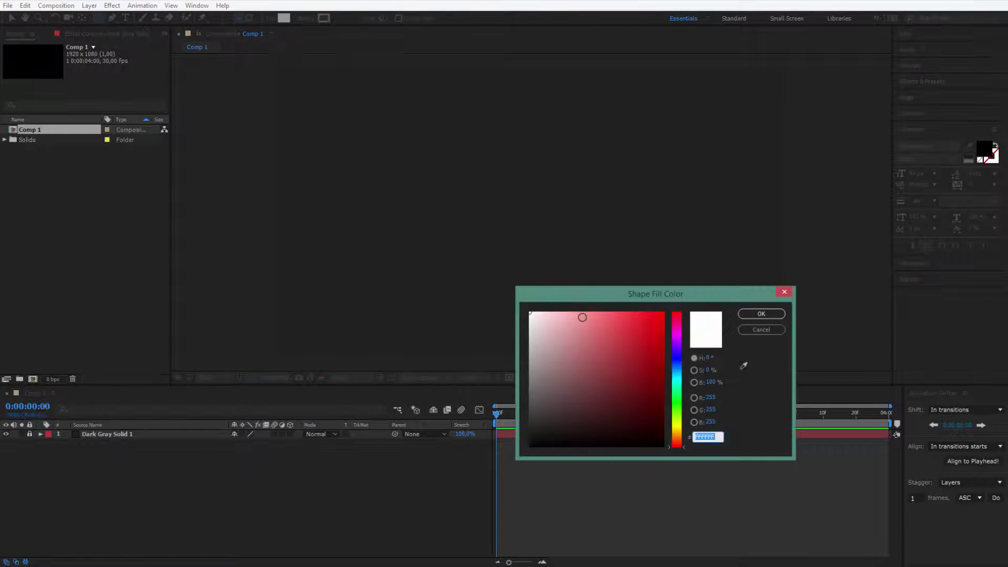
mouse_move(581, 316)
left_mouse_down()
mouse_move(570, 347)
mouse_move(620, 310)
left_mouse_up()
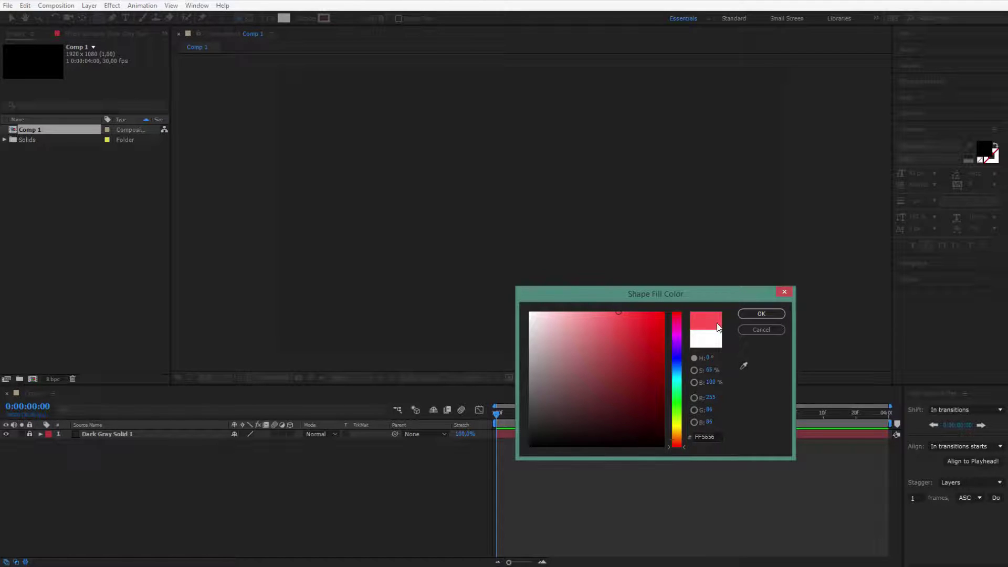
left_click_drag(614, 324, 615, 348)
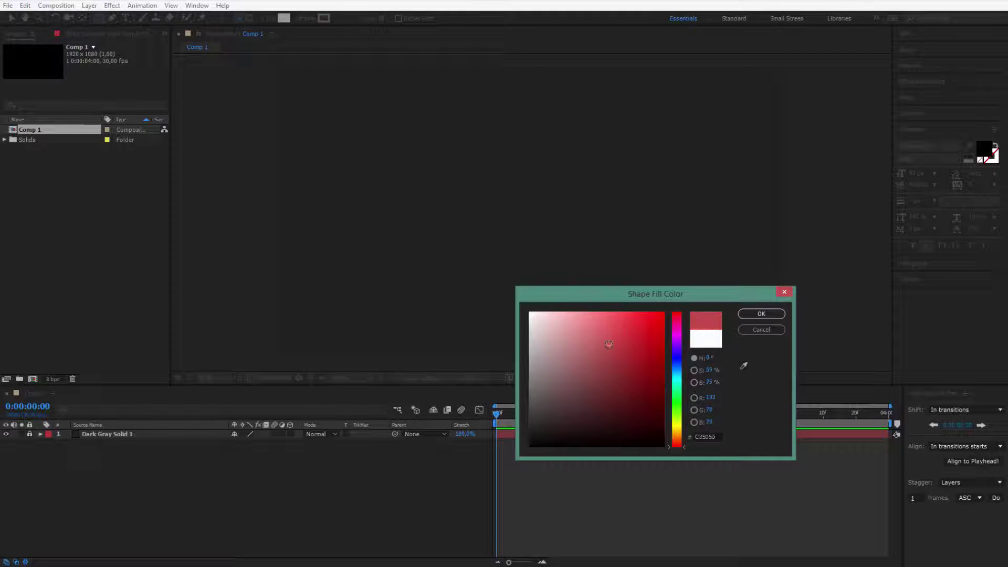
left_click(761, 314)
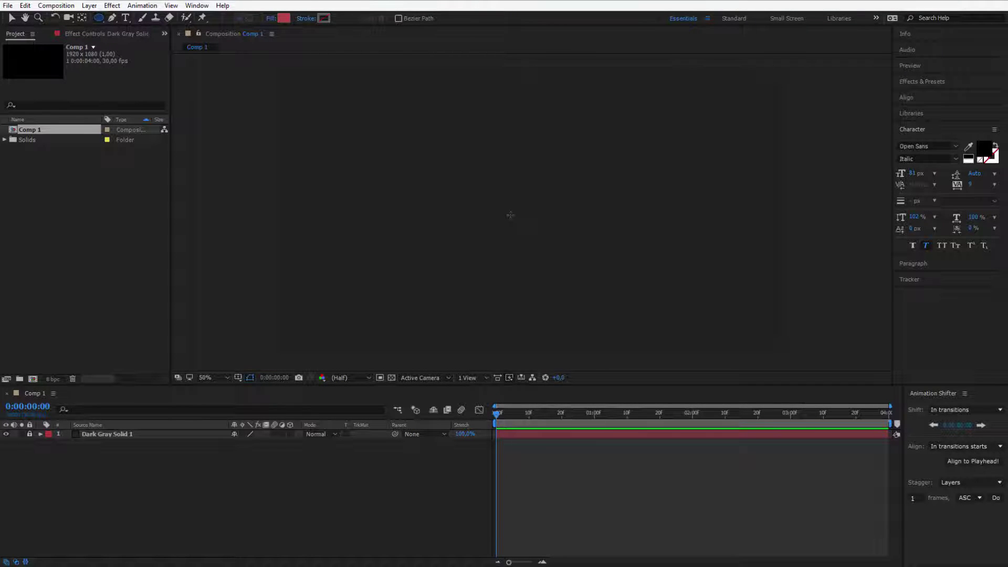
Show Title/Action Safe guides and draw a red circle, Shape Layer 1, at the comp centre
left_click(238, 377)
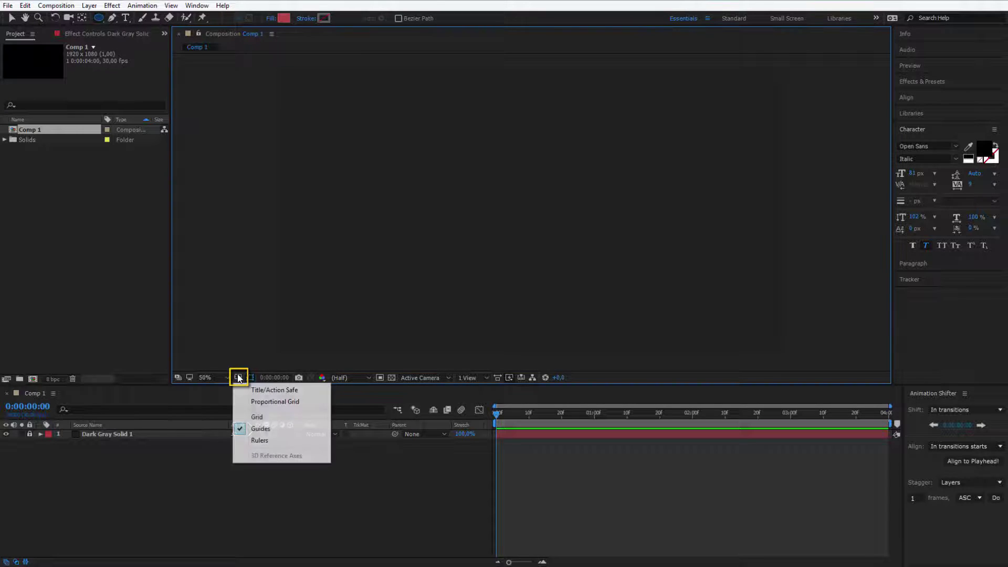
left_click(270, 391)
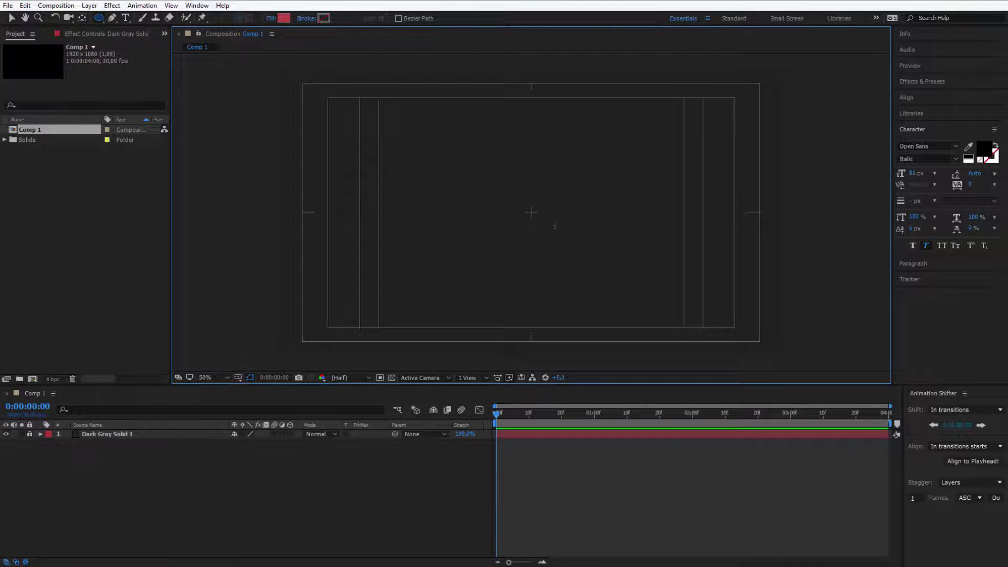
left_click_drag(495, 178, 564, 247)
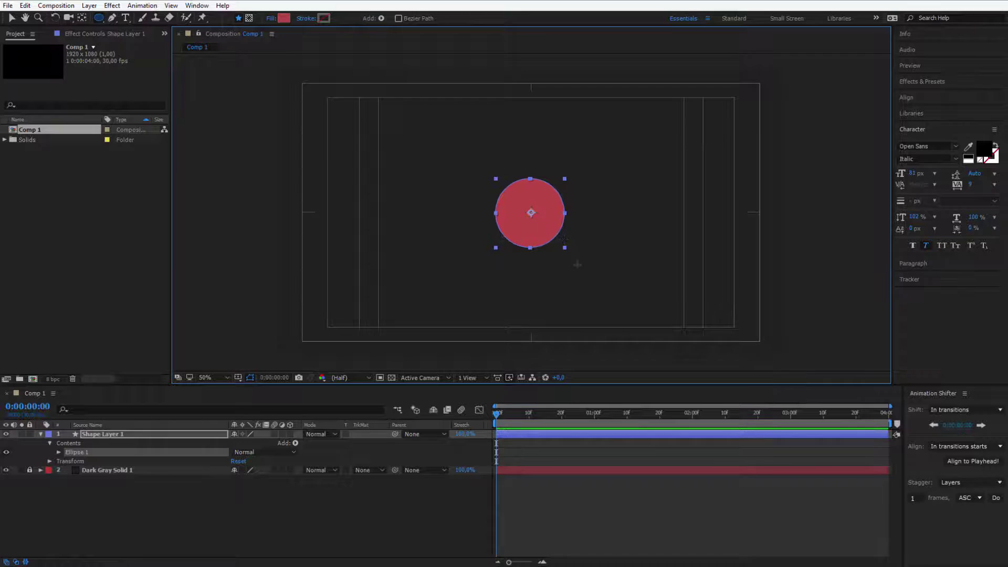
Keyframe Shape Layer 1's Scale from 0% at 0:00 to 100% at frame 20
left_click(115, 437)
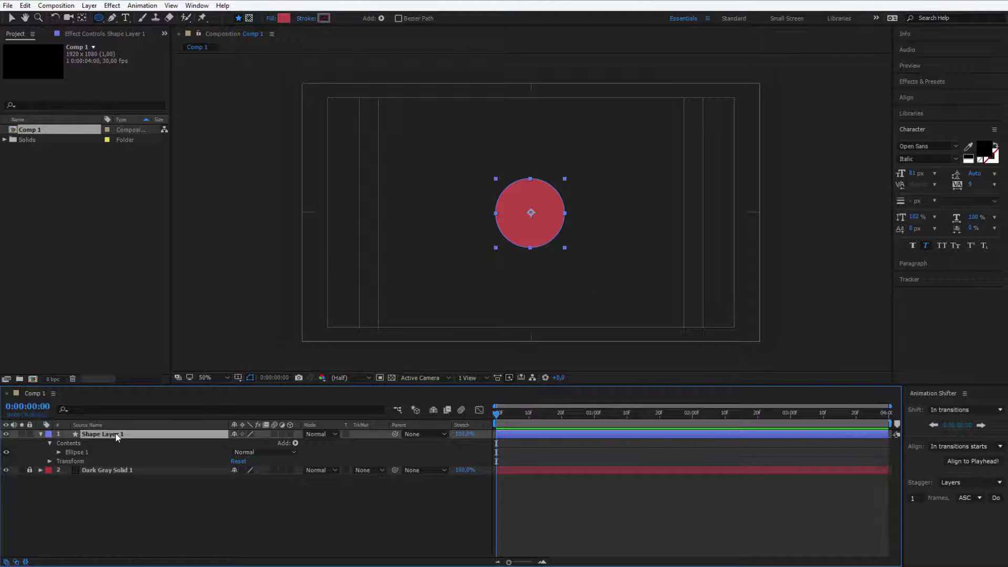
key("s")
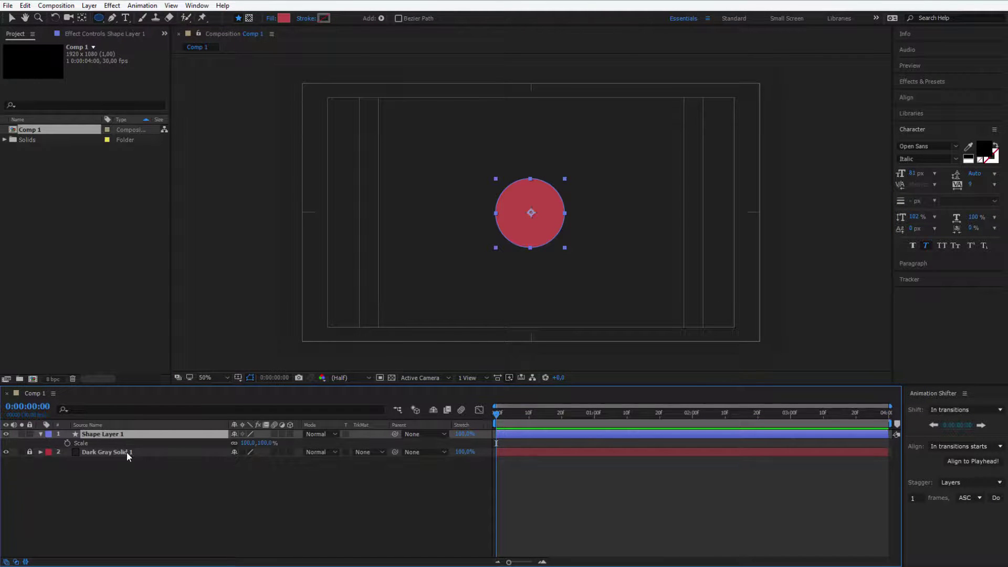
left_click(68, 444)
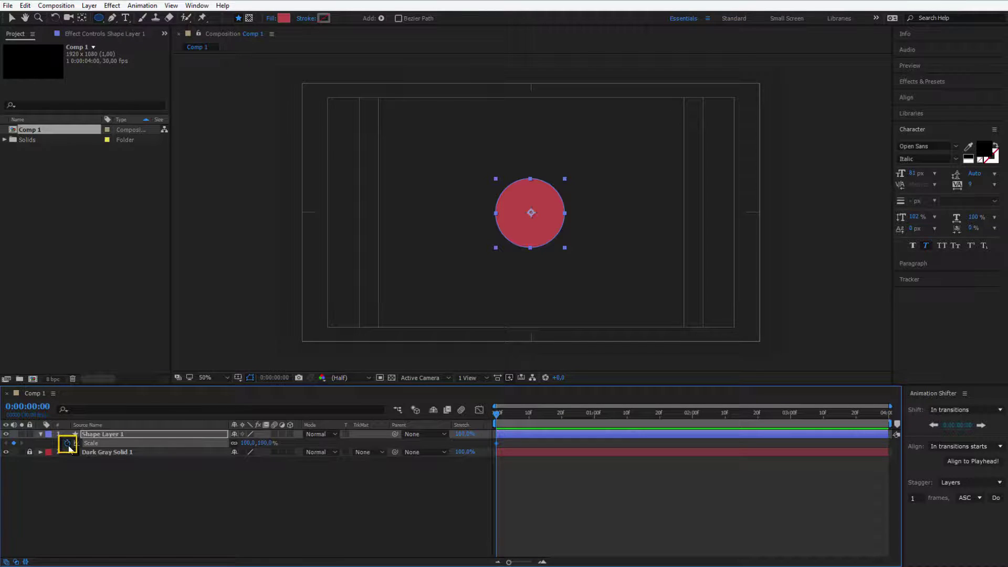
left_click(242, 446)
key("Return")
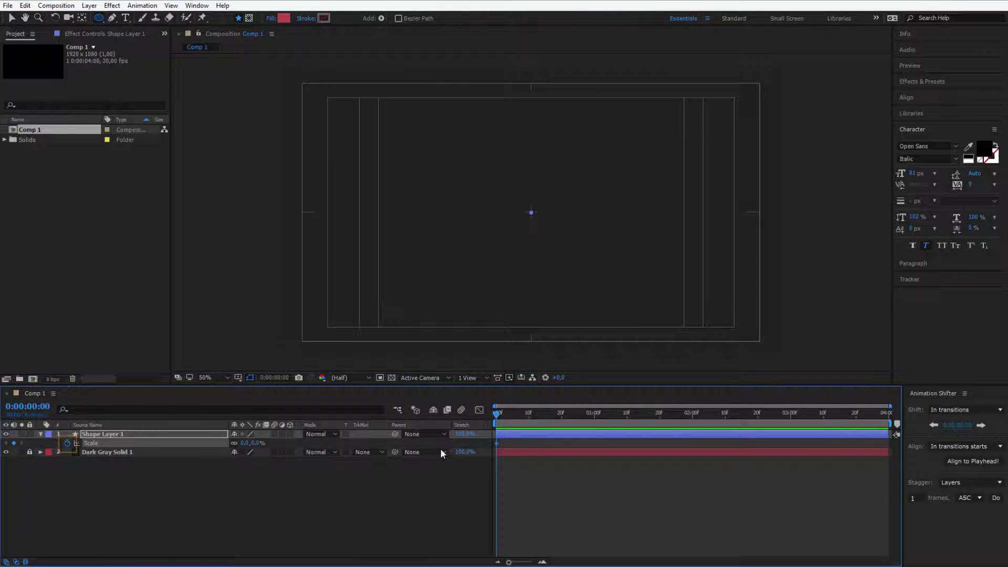
left_click_drag(500, 416, 563, 424)
left_click(252, 444)
type("100")
key("Return")
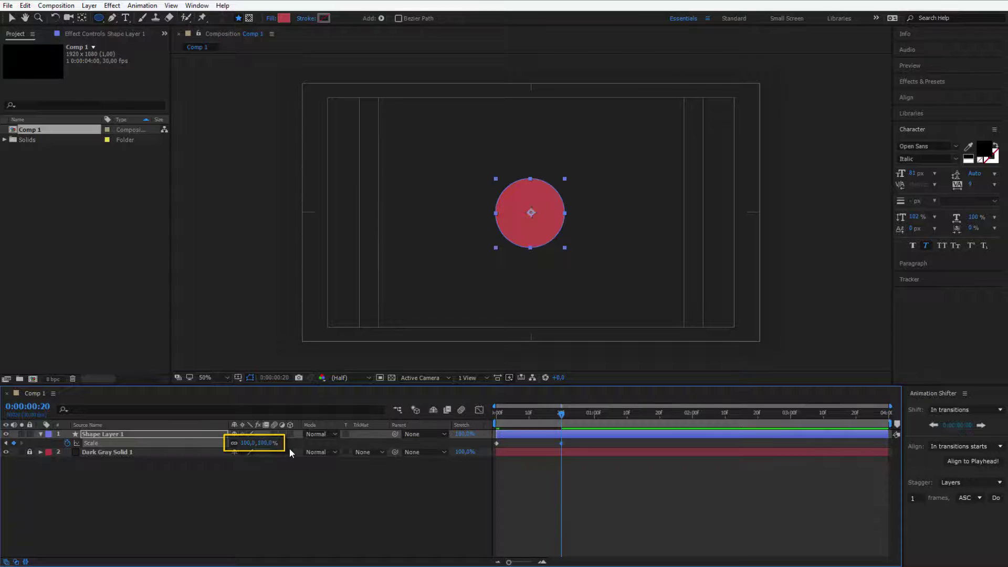
Preview the pop-up and apply Easy Ease to both Scale keyframes
key("space")
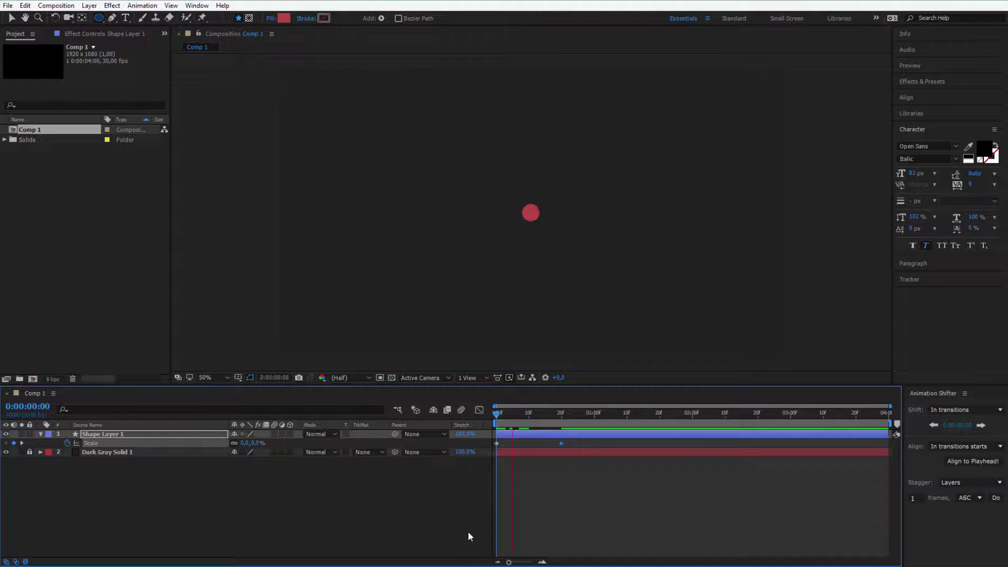
key("space")
left_click(561, 413)
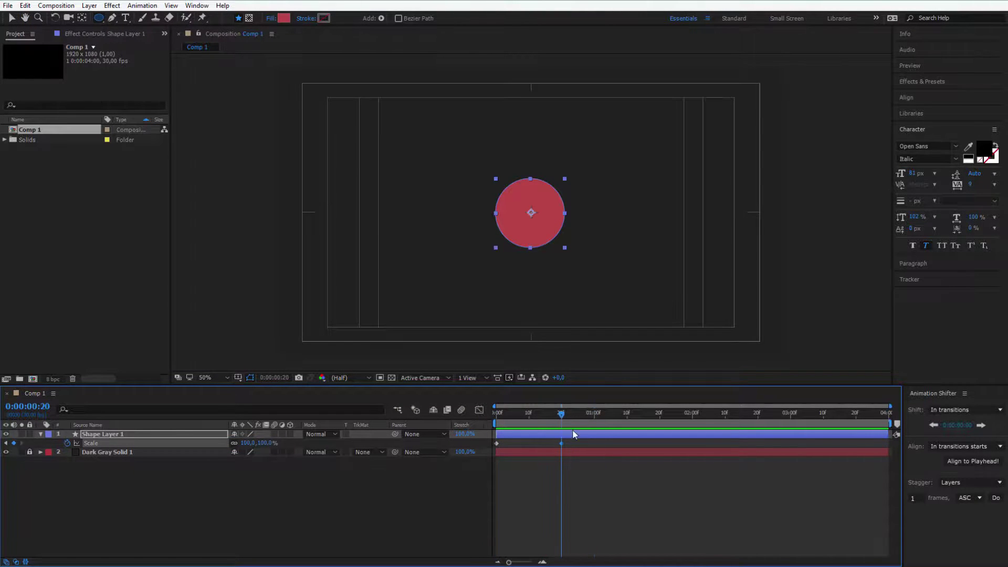
left_click_drag(573, 440, 489, 450)
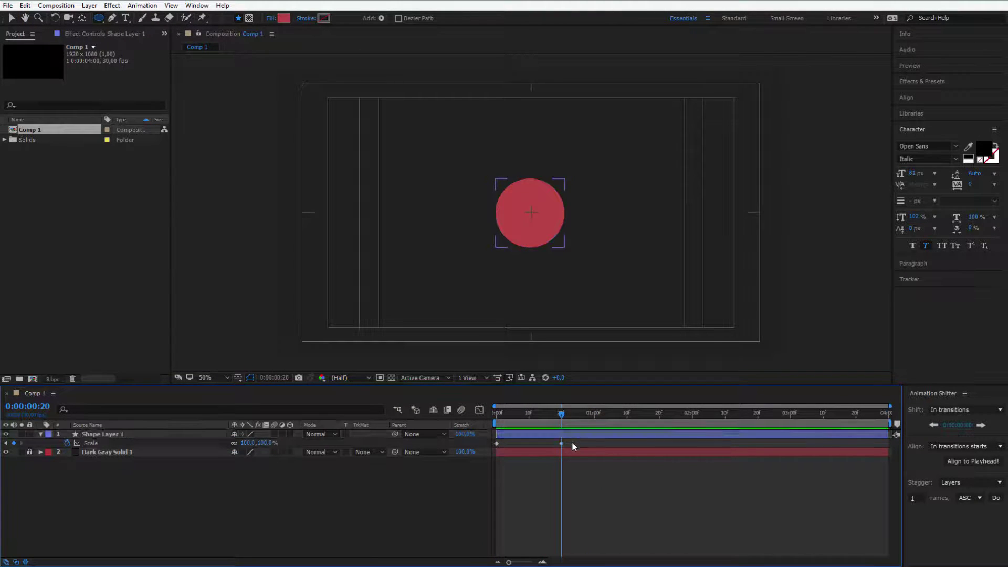
right_click(497, 443)
mouse_move(551, 552)
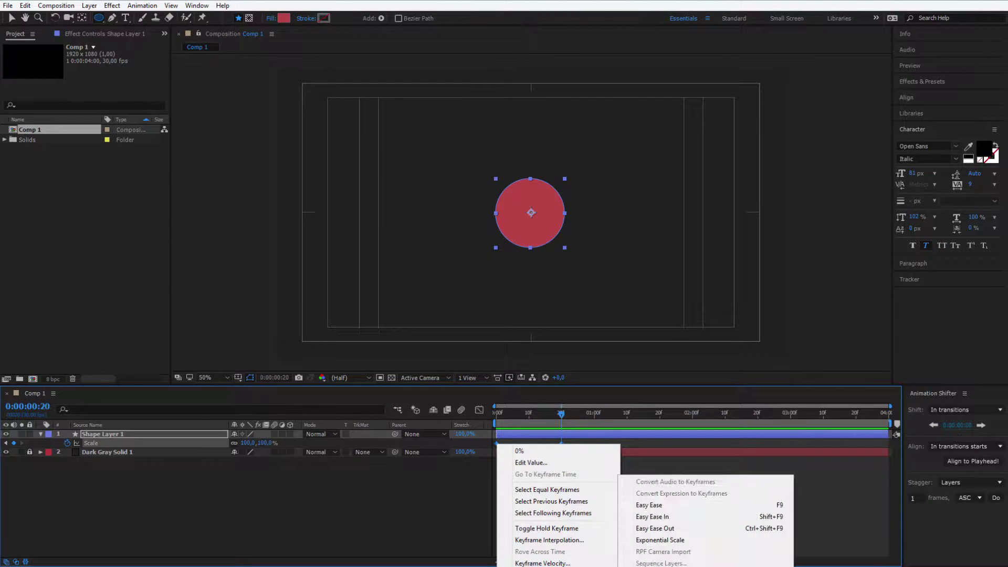
left_click(678, 505)
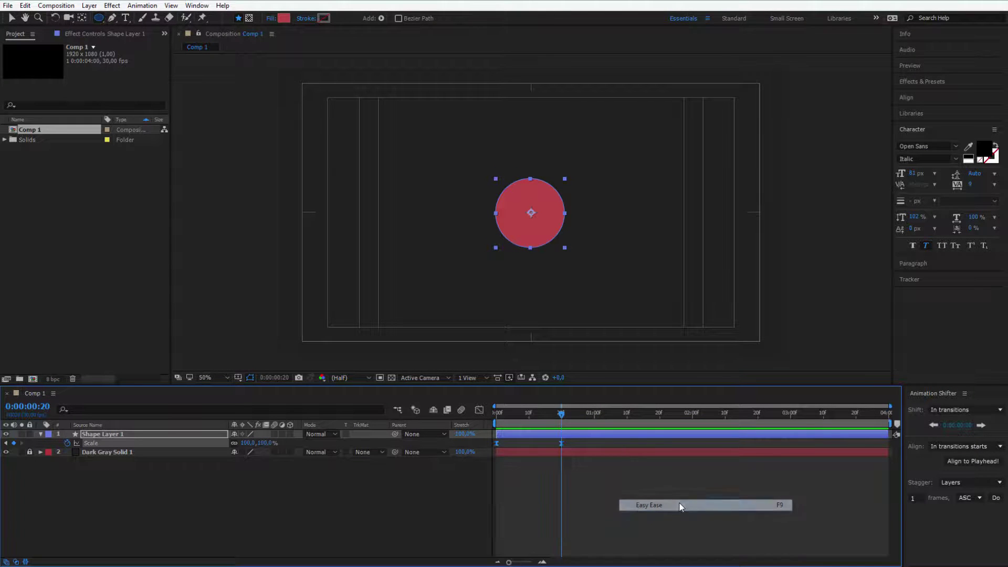
Widen the first Scale keyframe's influence in the Graph Editor, then return to the start
left_click(476, 411)
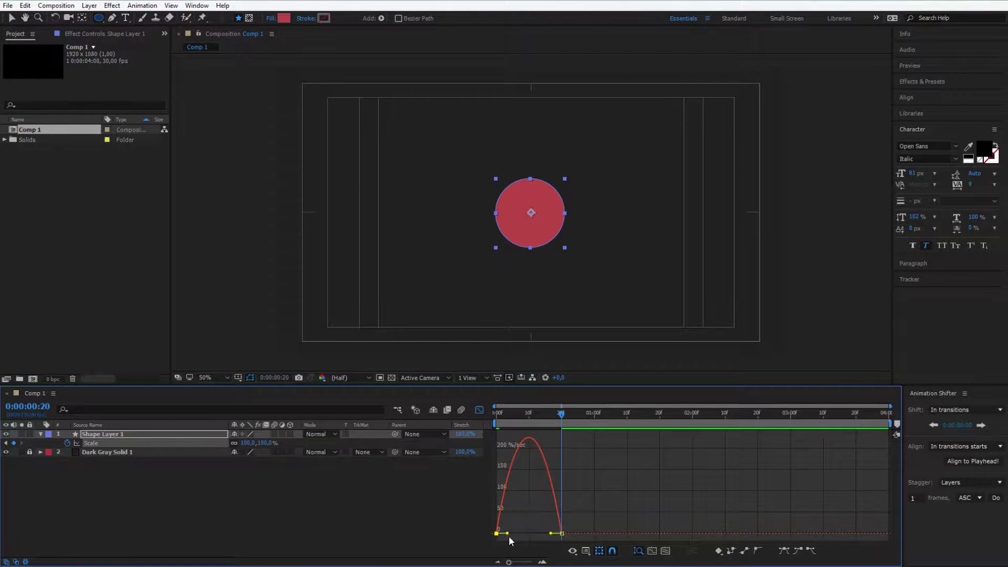
mouse_move(507, 535)
left_mouse_down()
mouse_move(538, 536)
mouse_move(527, 534)
left_mouse_up()
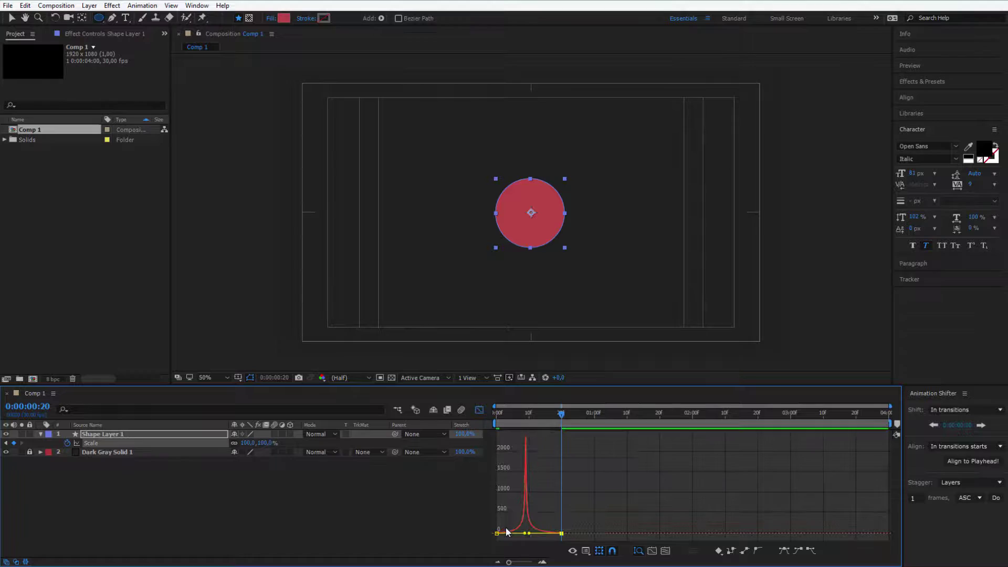
left_click(479, 410)
key("Home")
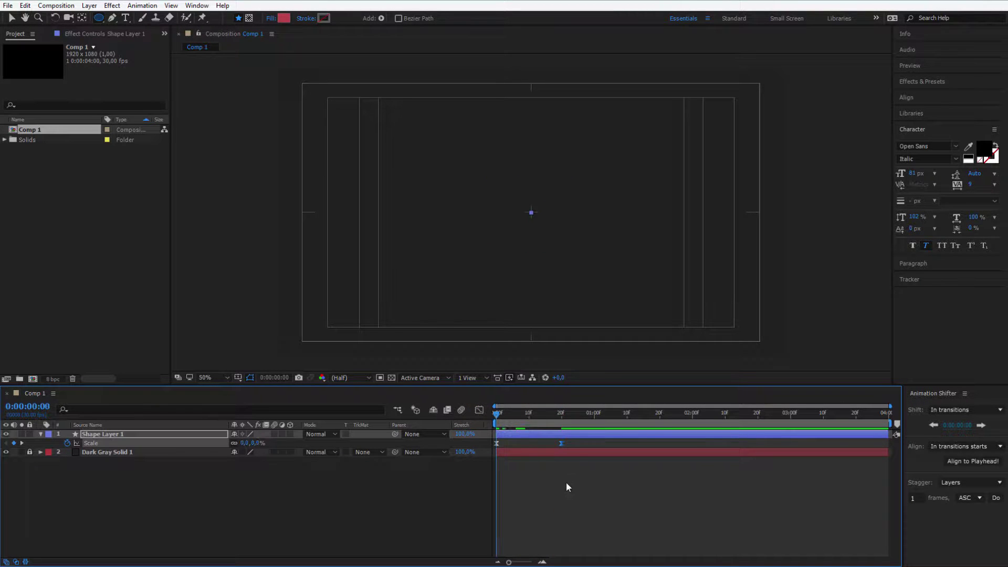
Preview the eased pop-up and duplicate Shape Layer 1 as Shape Layer 2
key("space")
key("space")
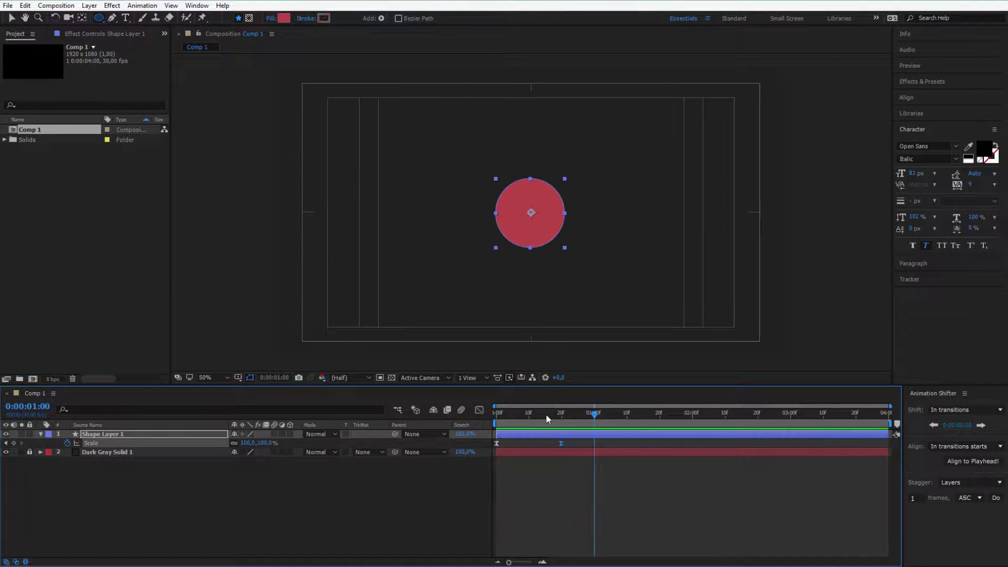
left_click_drag(546, 416, 530, 415)
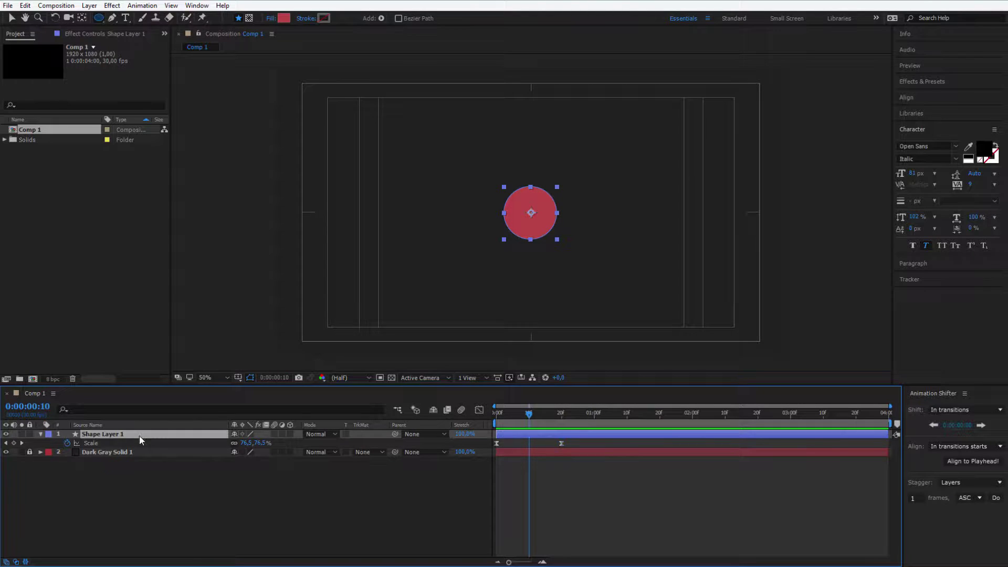
key("ctrl+d")
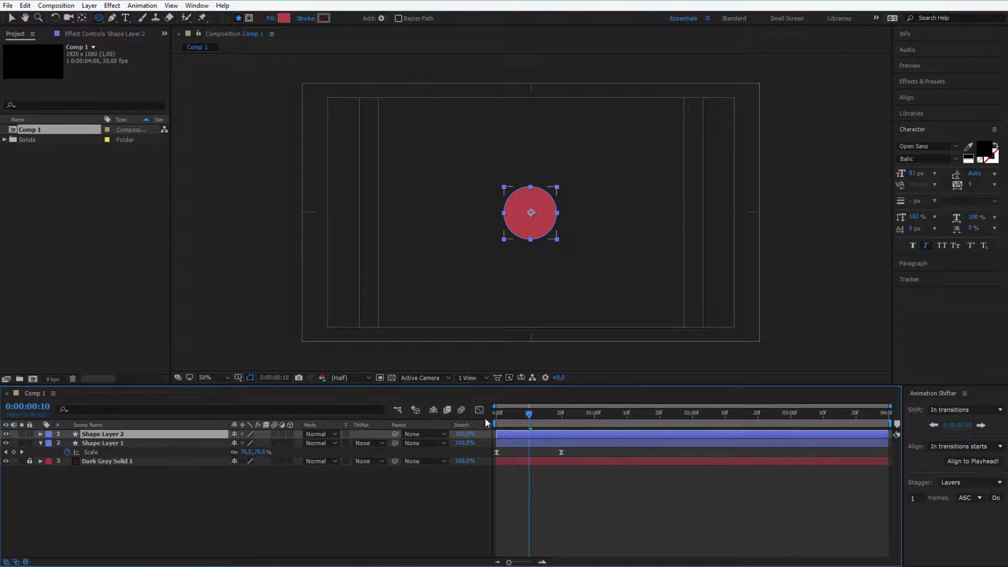
key("Home")
key("space")
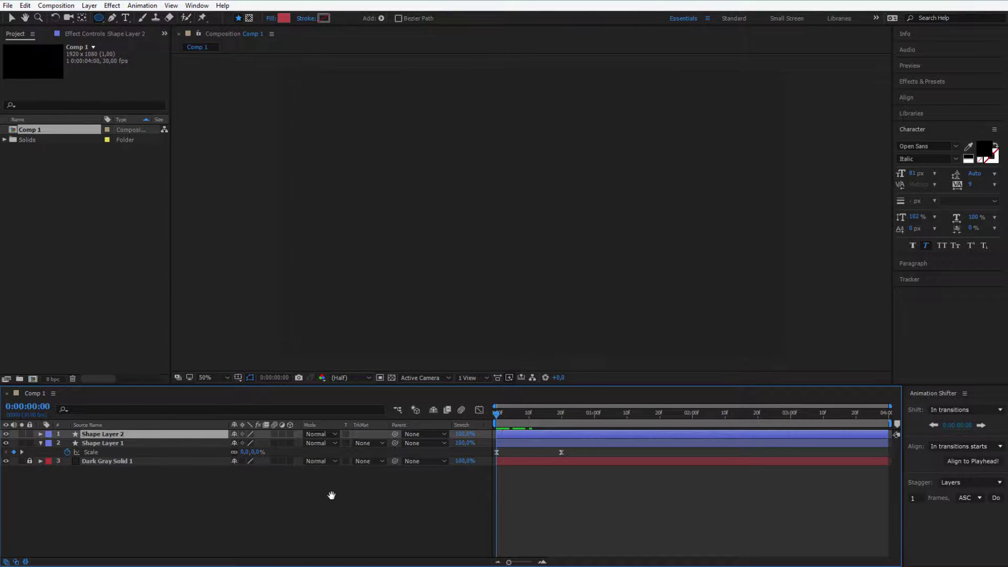
Add a '50' text layer on the circle
left_click(126, 19)
left_click(529, 217)
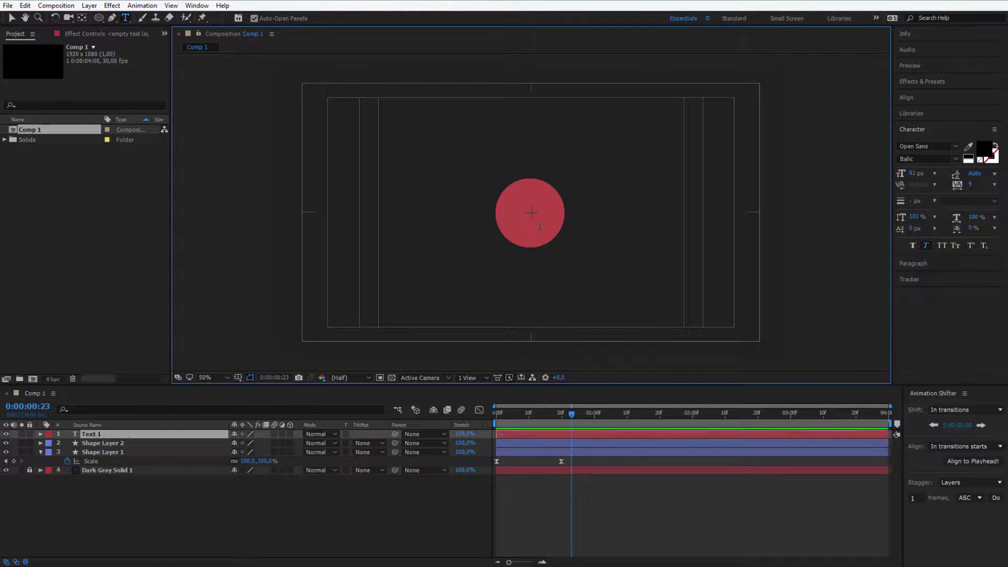
type("50")
left_click(930, 255)
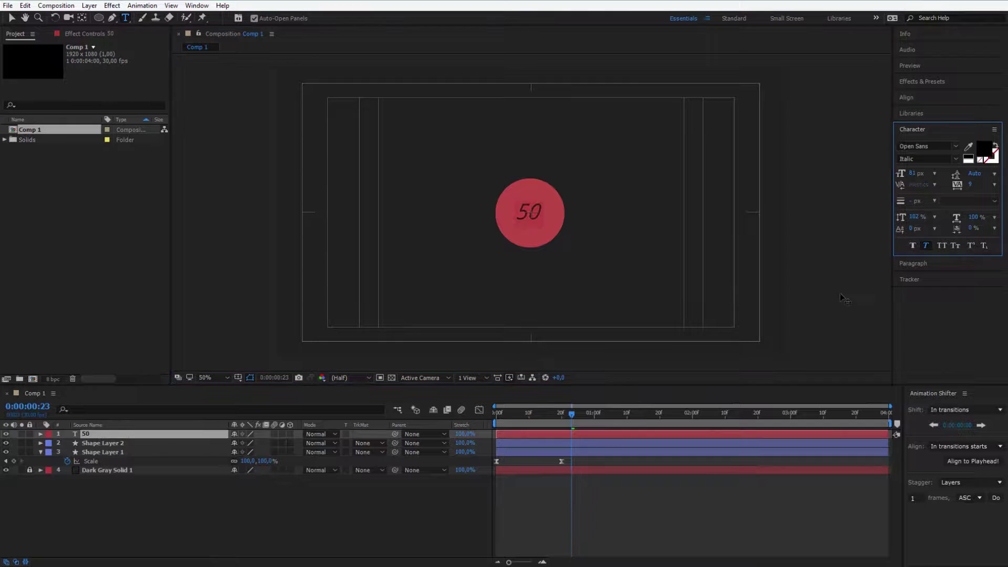
Make the 50 white (#FFFFFF) at 149 px and centre it on the circle
left_click(985, 150)
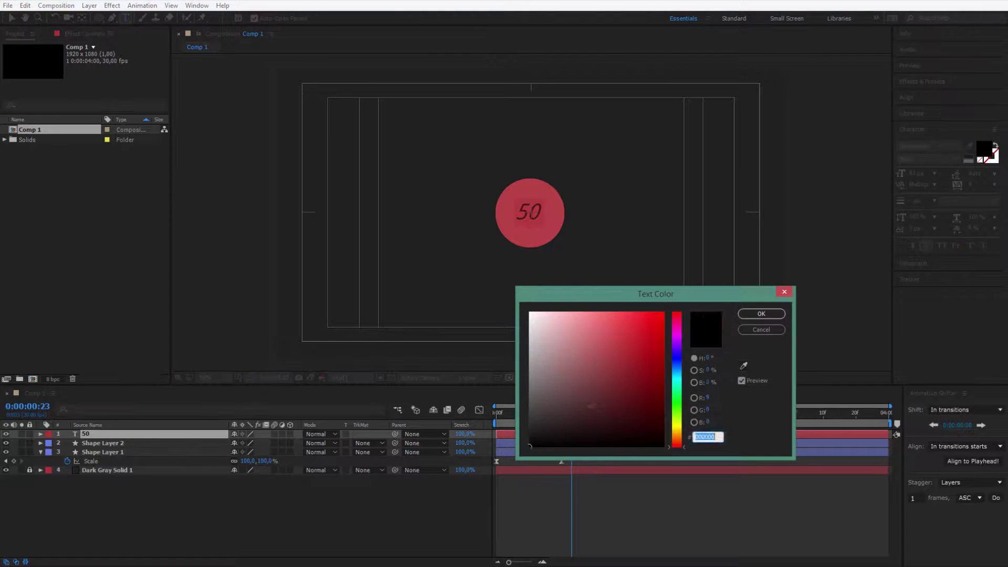
type("ffffff")
key("Return")
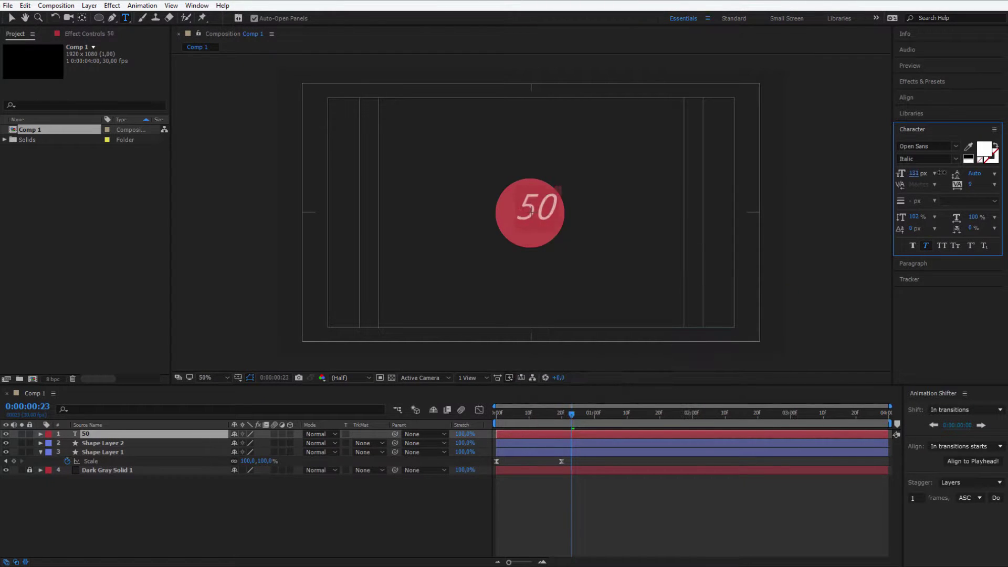
left_click_drag(912, 178, 941, 178)
key("v")
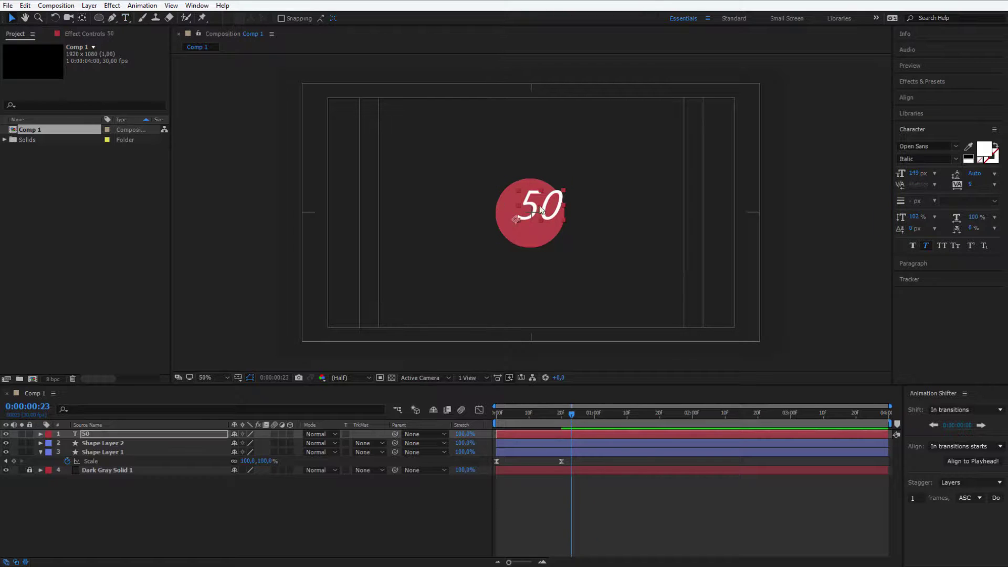
left_click_drag(539, 206, 531, 212)
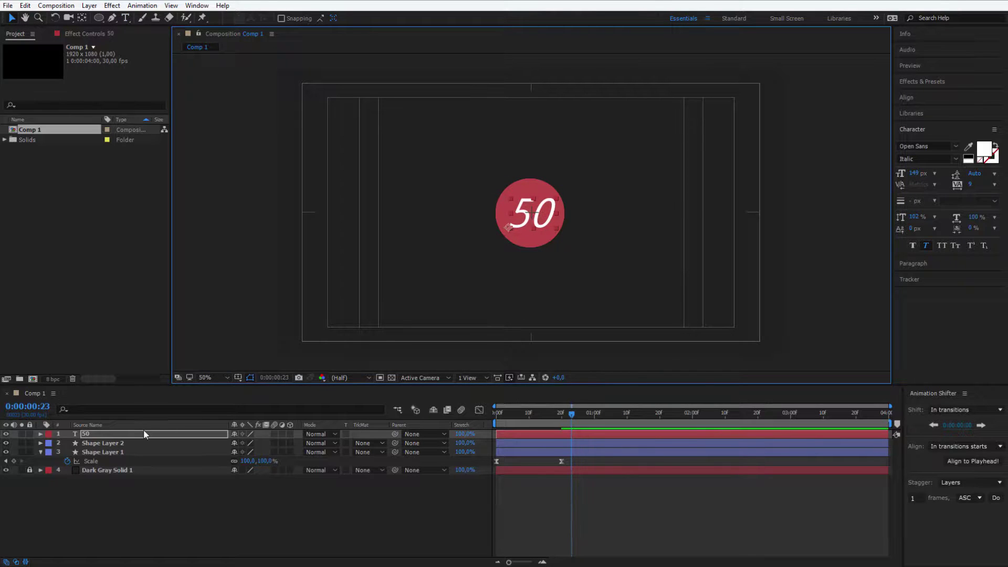
Add a Position keyframe to the 50 and move it to frame 23
left_click(128, 436)
key("p")
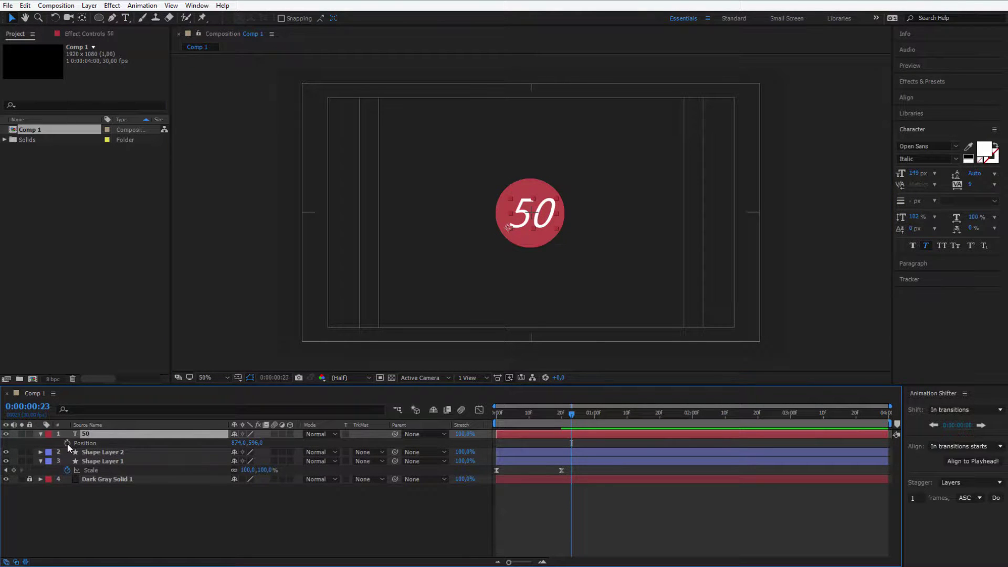
left_click(67, 443)
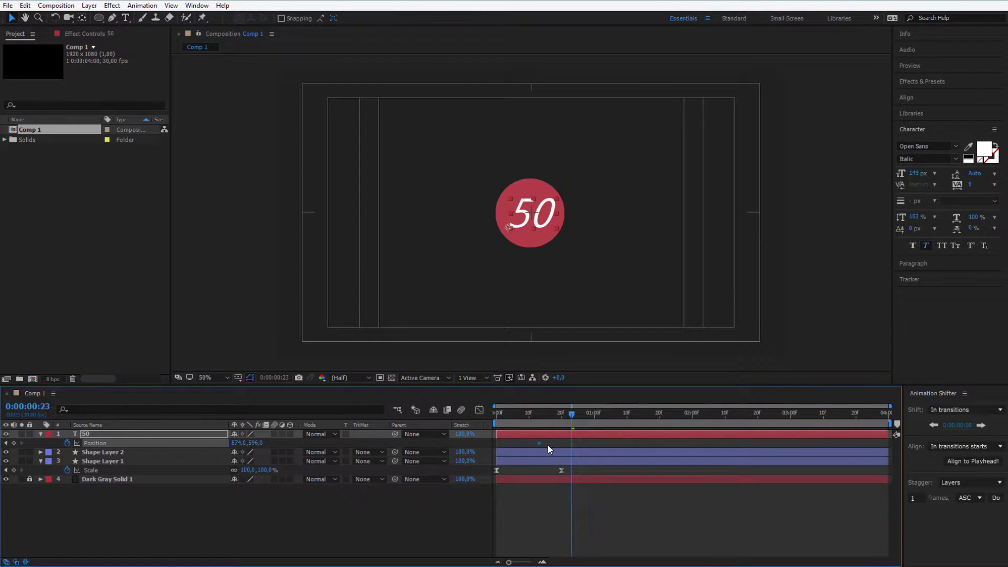
left_click_drag(541, 445, 598, 447)
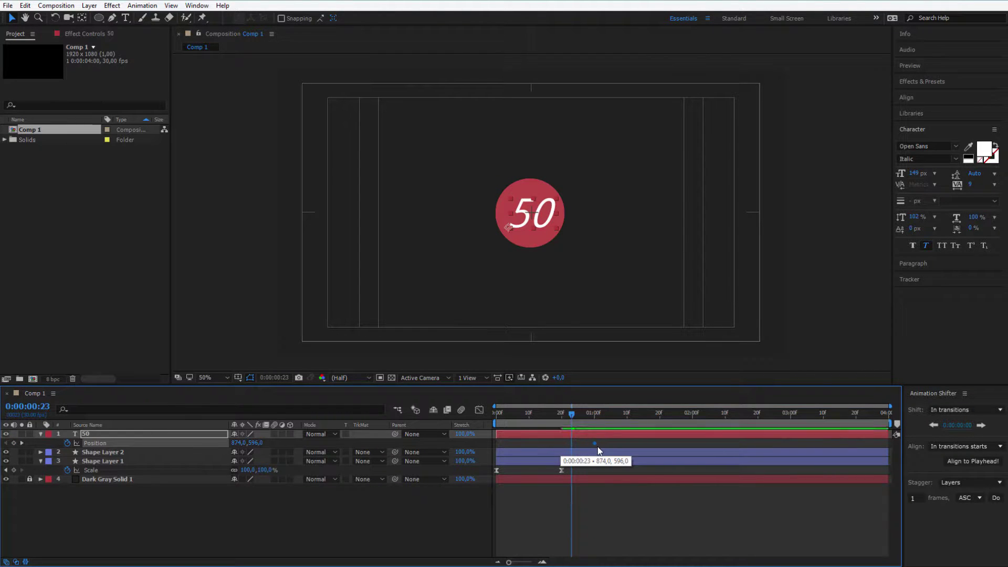
Push the 50 down to Y 830 at frame 10 and move it below Shape Layer 2
left_click_drag(559, 416, 530, 414)
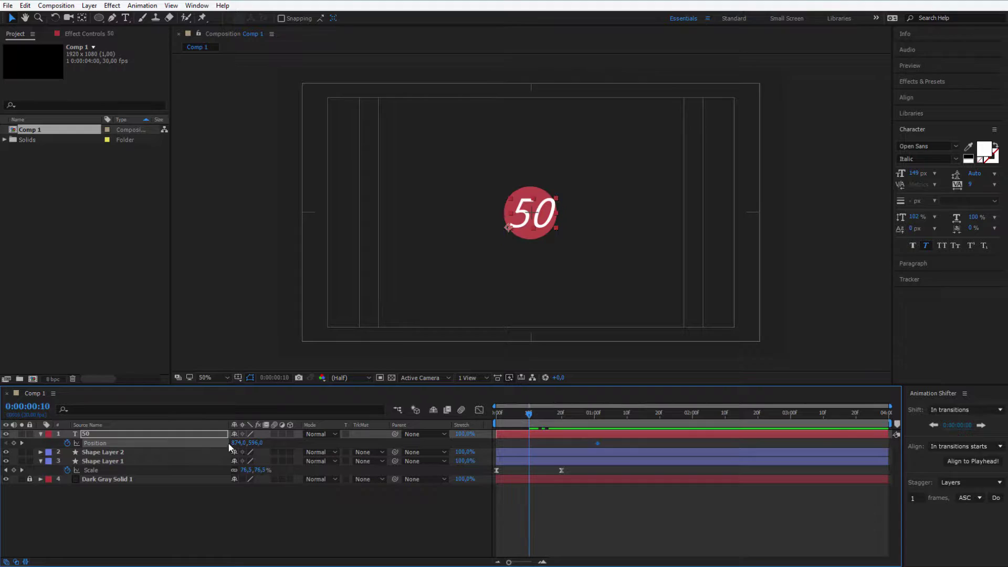
left_click_drag(253, 443, 436, 443)
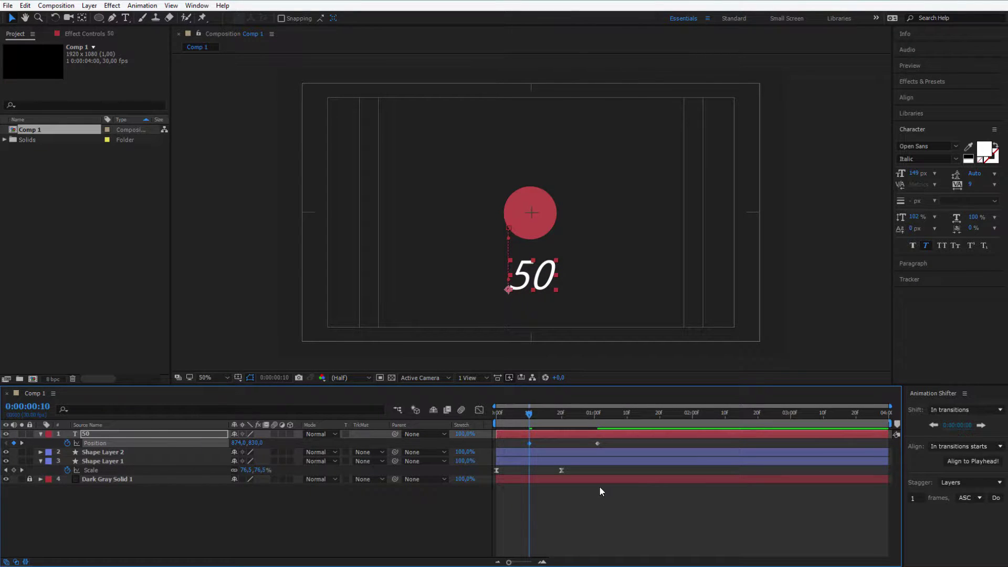
mouse_move(527, 424)
left_mouse_down()
mouse_move(596, 419)
mouse_move(553, 423)
mouse_move(578, 434)
left_mouse_up()
left_click_drag(119, 434, 115, 455)
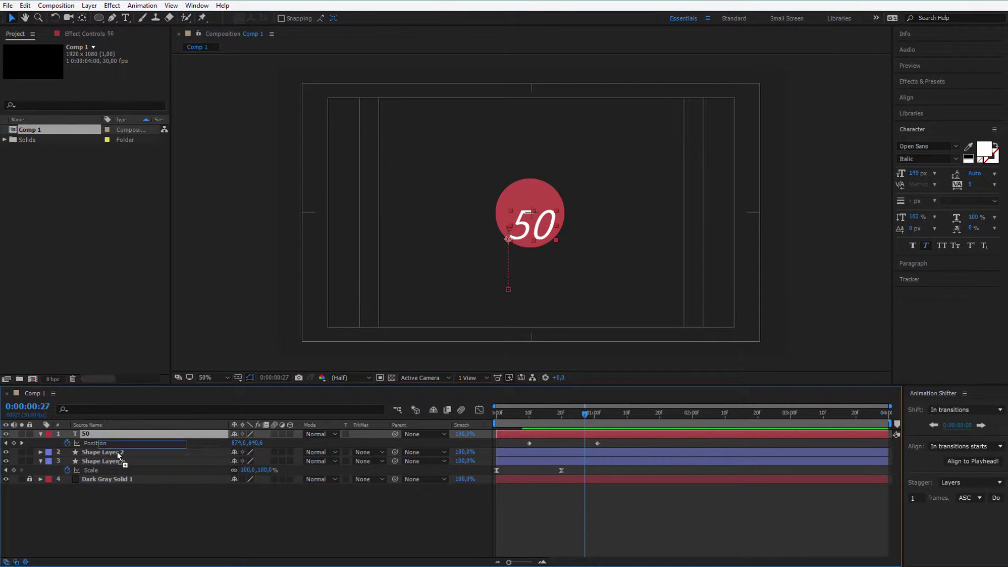
Set the 50 layer's track matte to Alpha Matte 'Shape Layer 2' and review the result
left_click(104, 436)
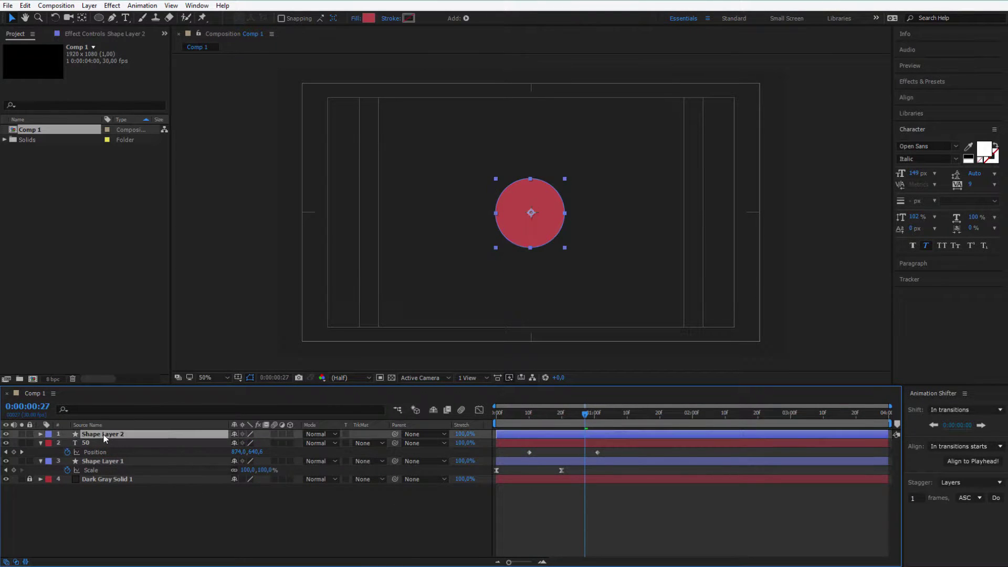
left_click(107, 443)
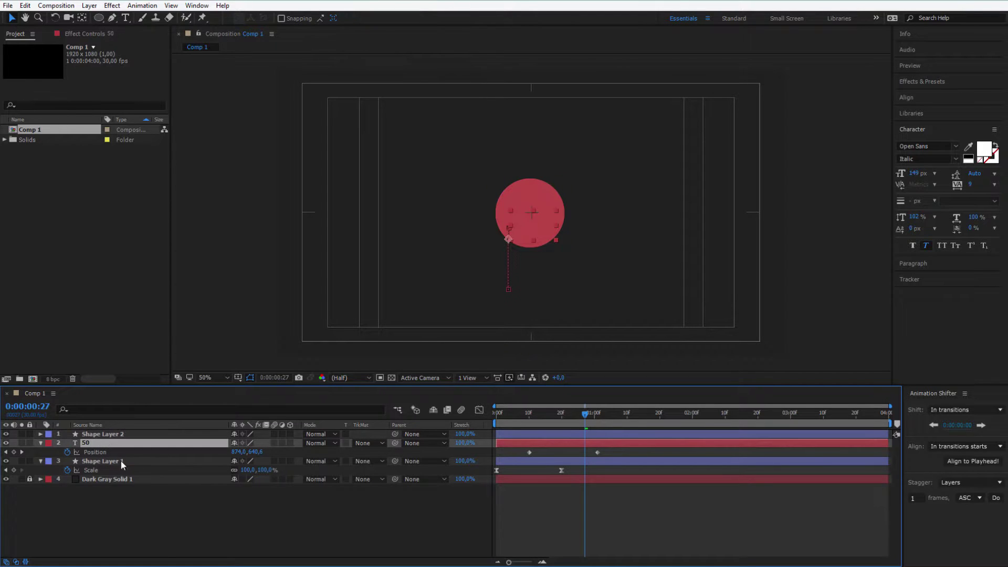
left_click(368, 444)
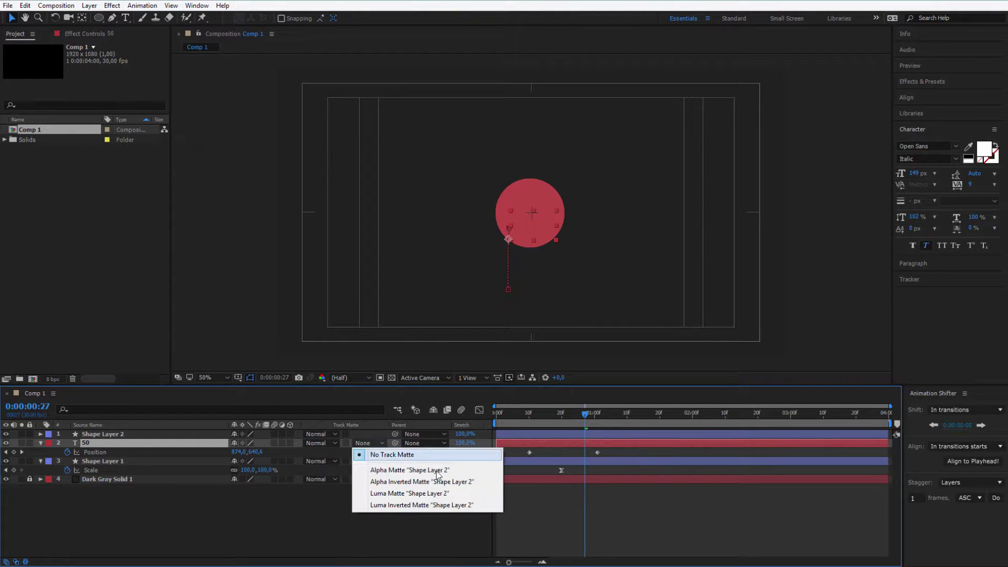
left_click(417, 471)
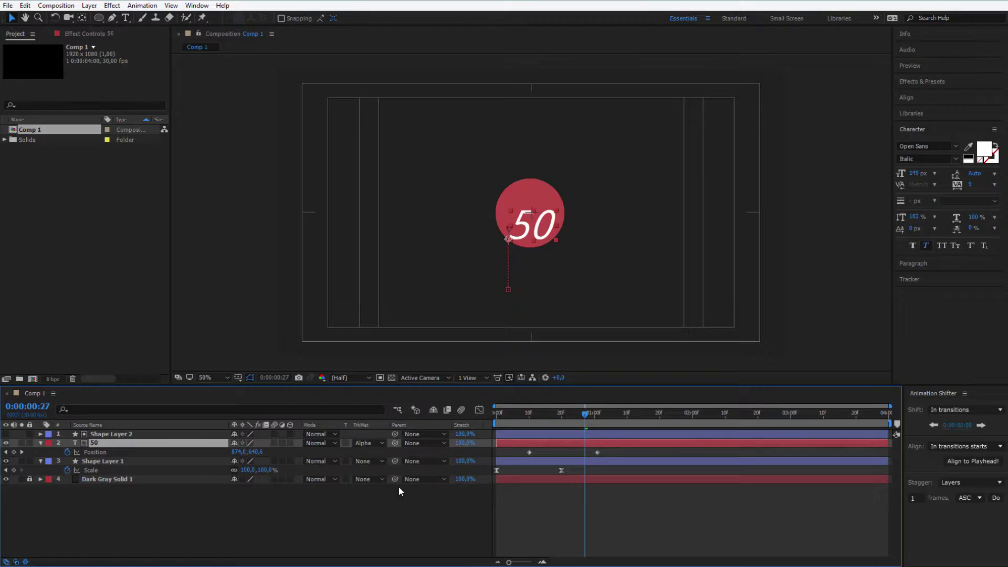
left_click(399, 486)
mouse_move(541, 415)
left_mouse_down()
mouse_move(475, 414)
mouse_move(598, 429)
left_mouse_up()
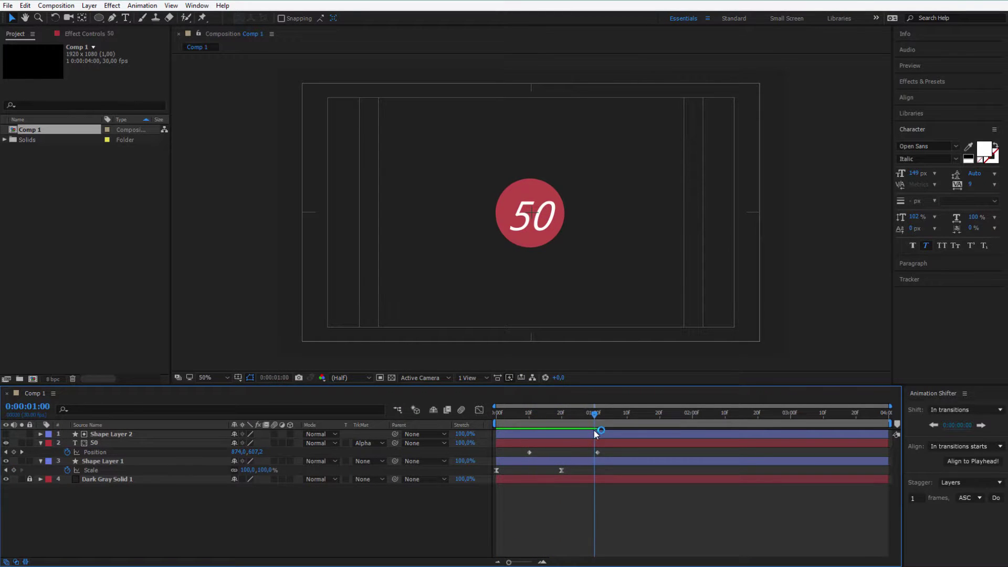
At the 50's end keyframe, nudge the text down to centre it in the circle
left_click(544, 223)
left_click_drag(546, 224, 544, 229)
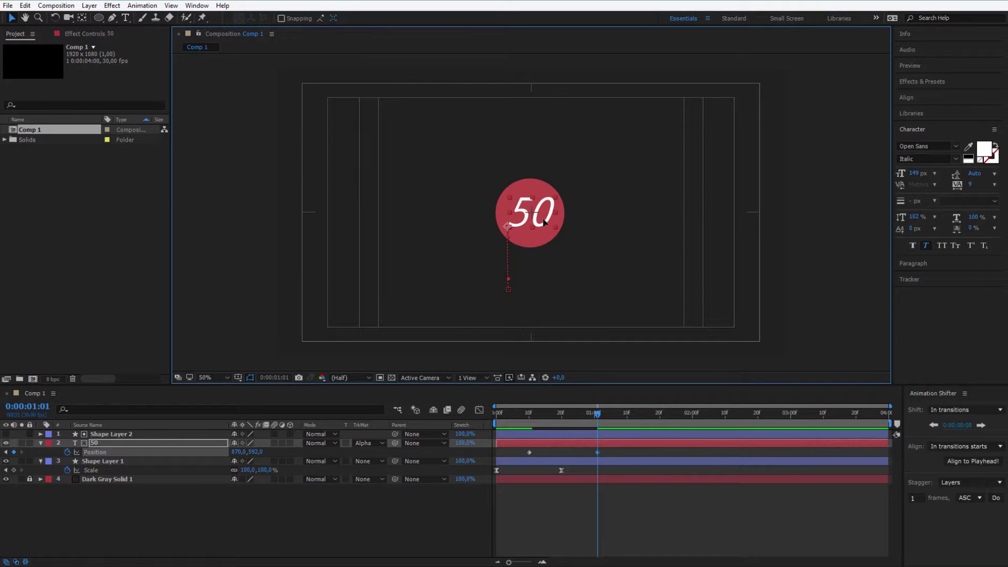
left_click(616, 452)
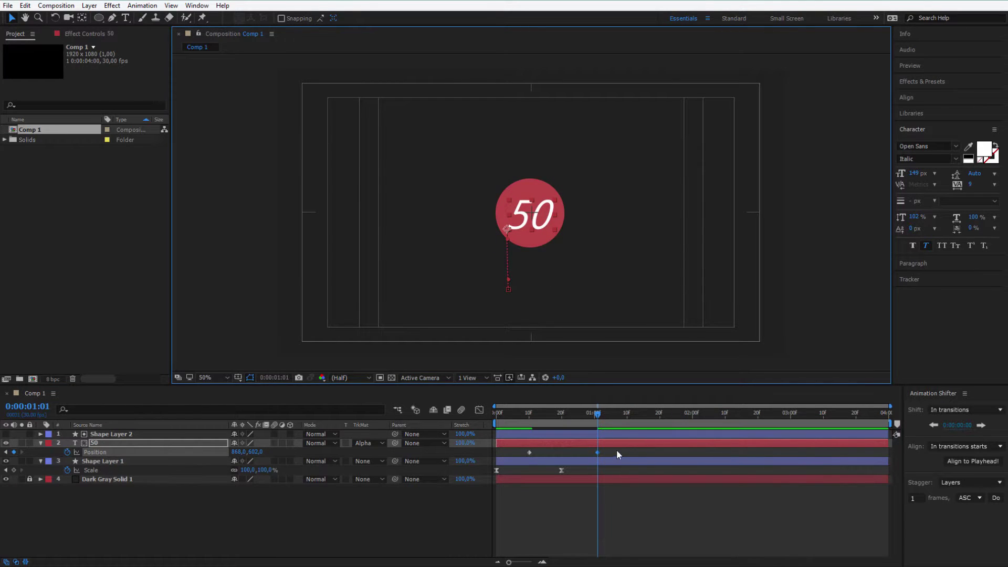
Apply Easy Ease to the Position keyframes and adjust influence for a fast start, slow settle
right_click(530, 453)
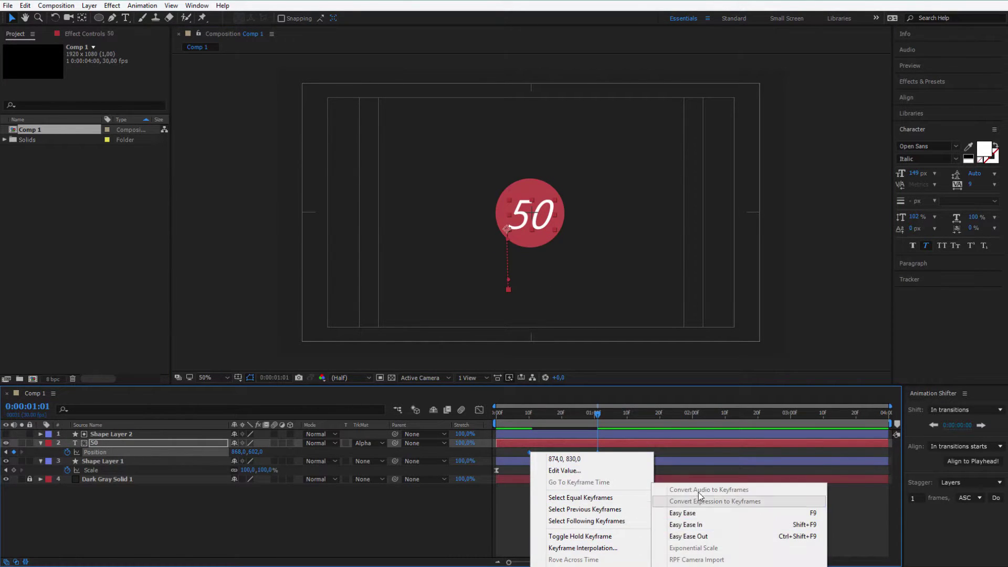
left_click(702, 513)
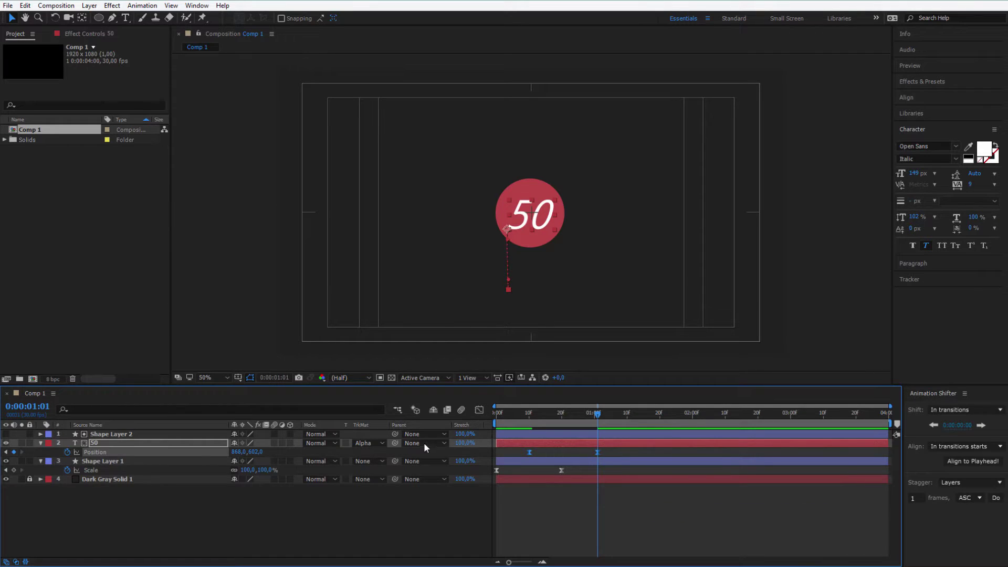
left_click(481, 410)
left_click(600, 534)
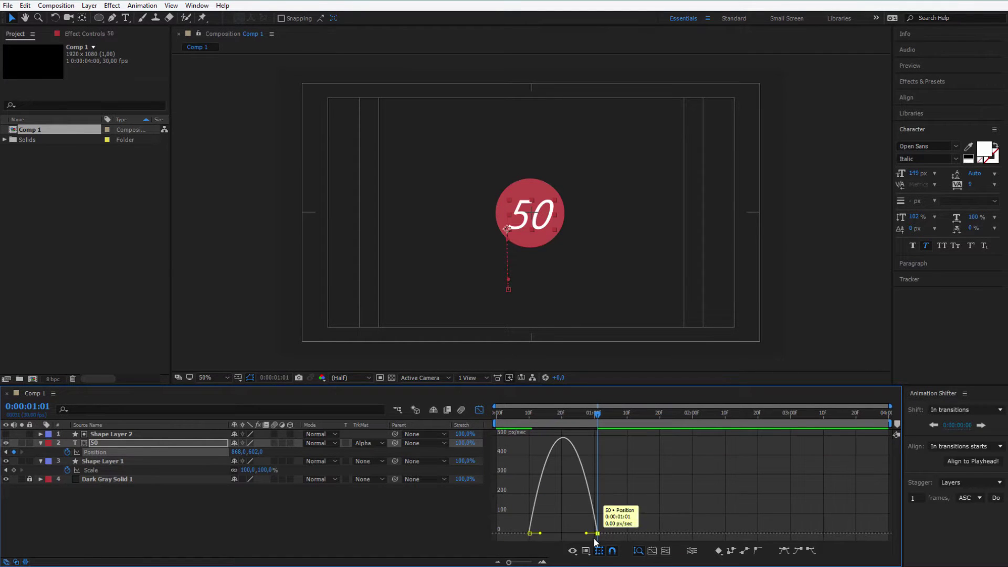
left_click_drag(589, 534, 567, 533)
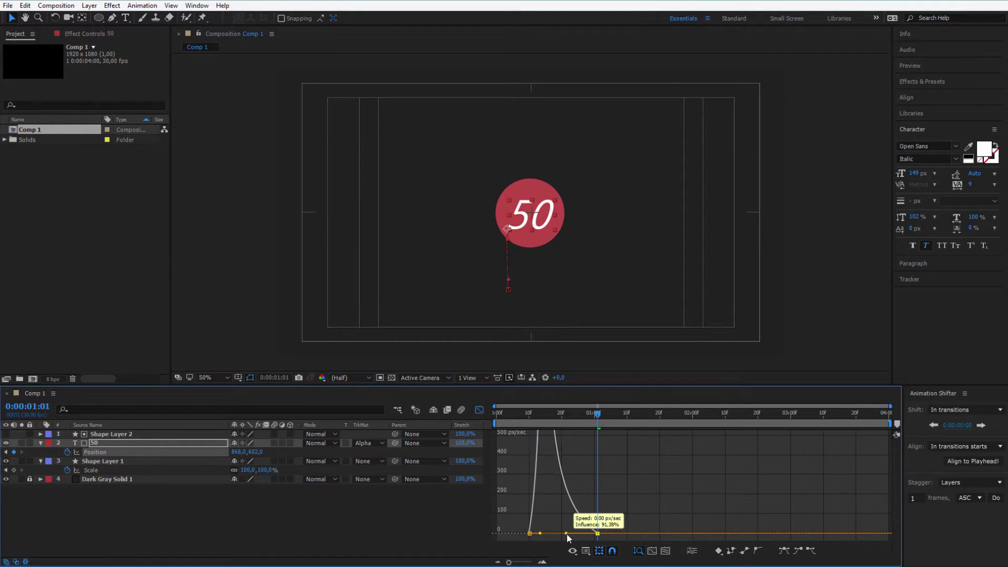
left_click(480, 410)
key("Home")
left_click(429, 535)
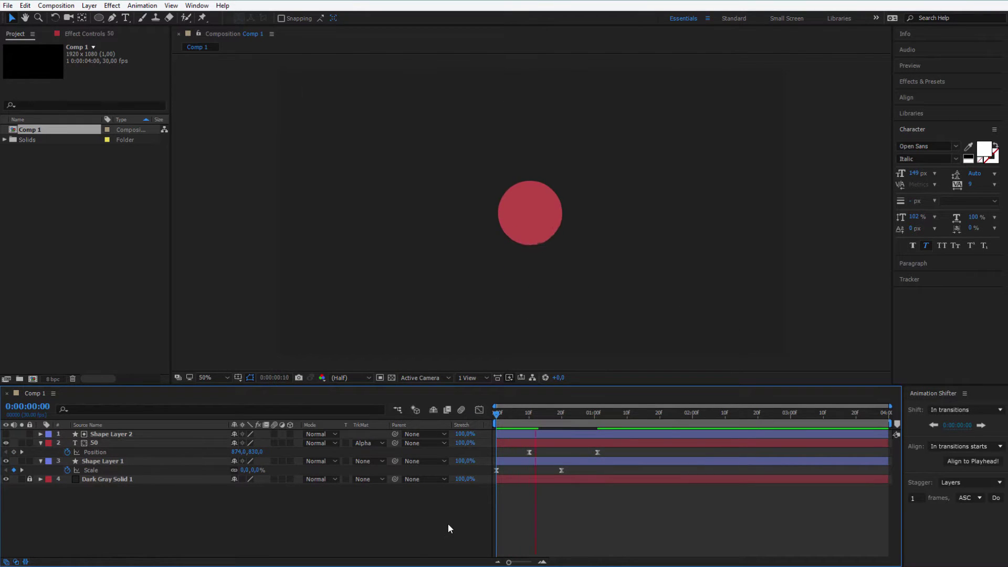
Preview the animation, then shift the 50's Position keyframes in time
key("space")
left_click_drag(507, 451, 608, 452)
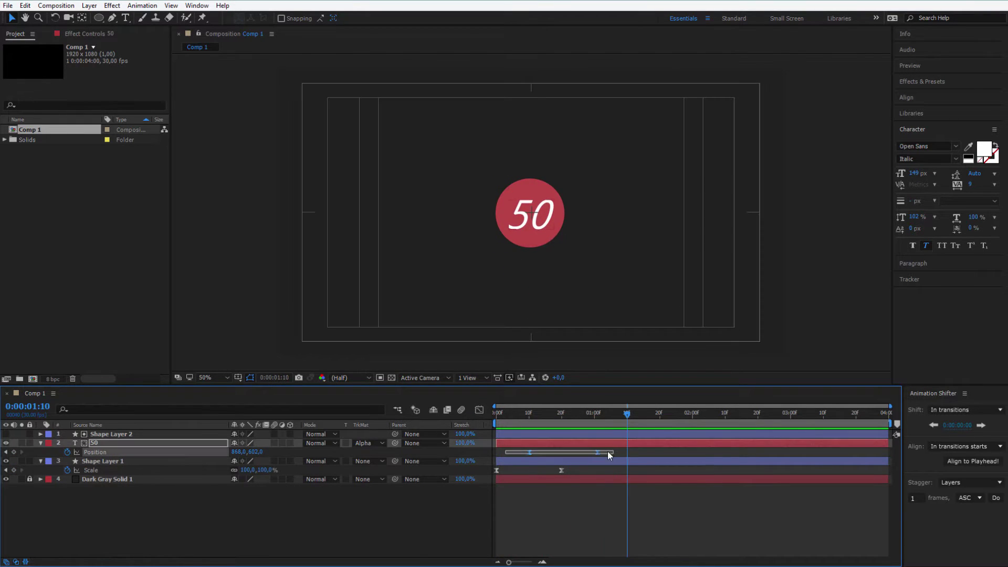
mouse_move(573, 415)
left_mouse_down()
mouse_move(497, 413)
mouse_move(521, 439)
left_mouse_up()
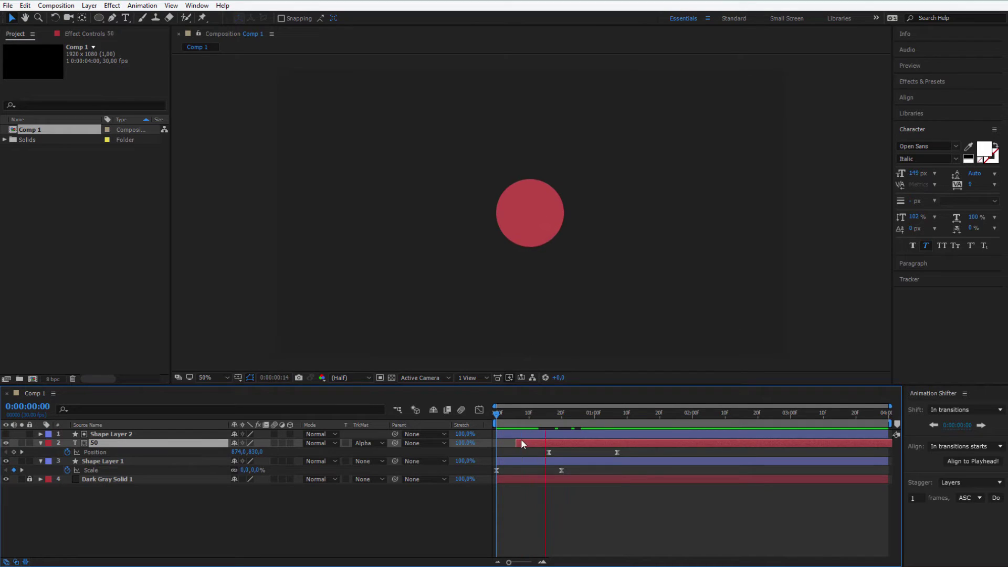
key("space")
key("ctrl+z")
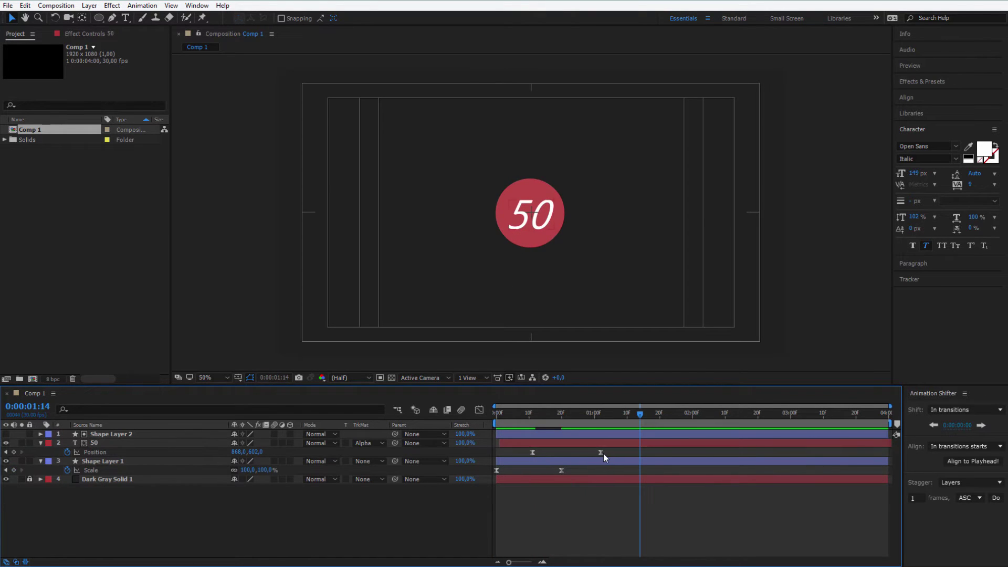
Move the first Position keyframe earlier and replay the animation from the start
left_click_drag(601, 453, 573, 452)
key("Home")
key("space")
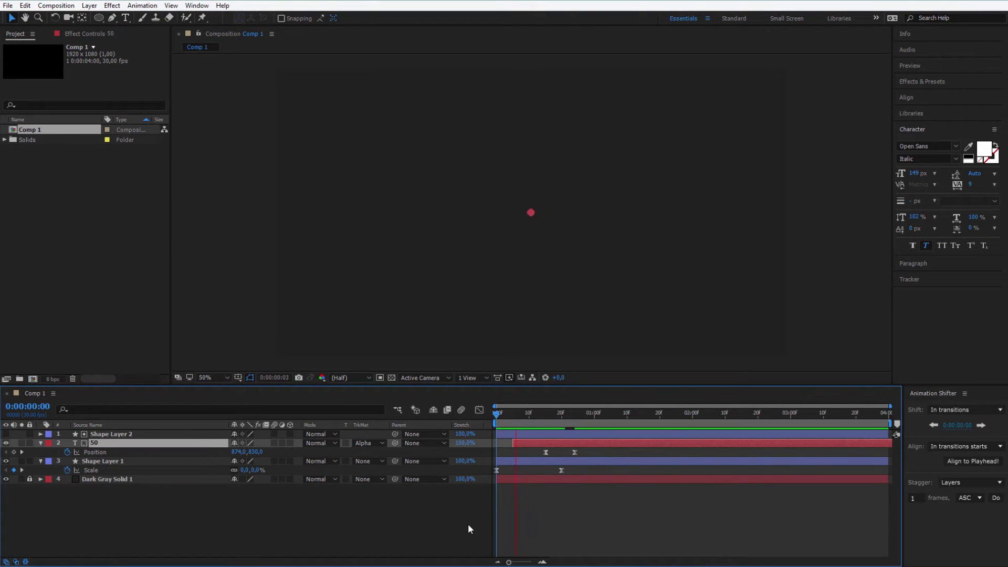
key("ctrl+z")
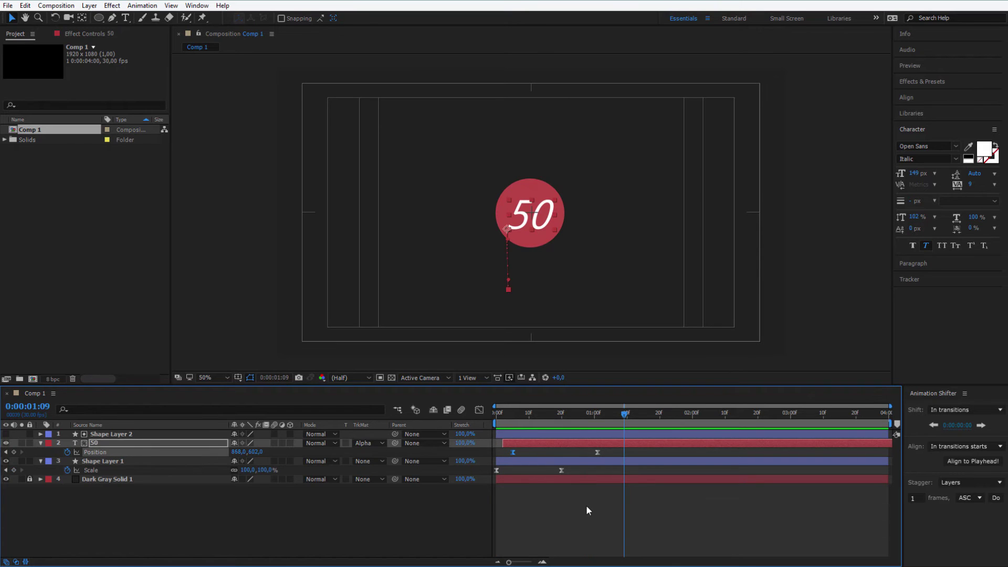